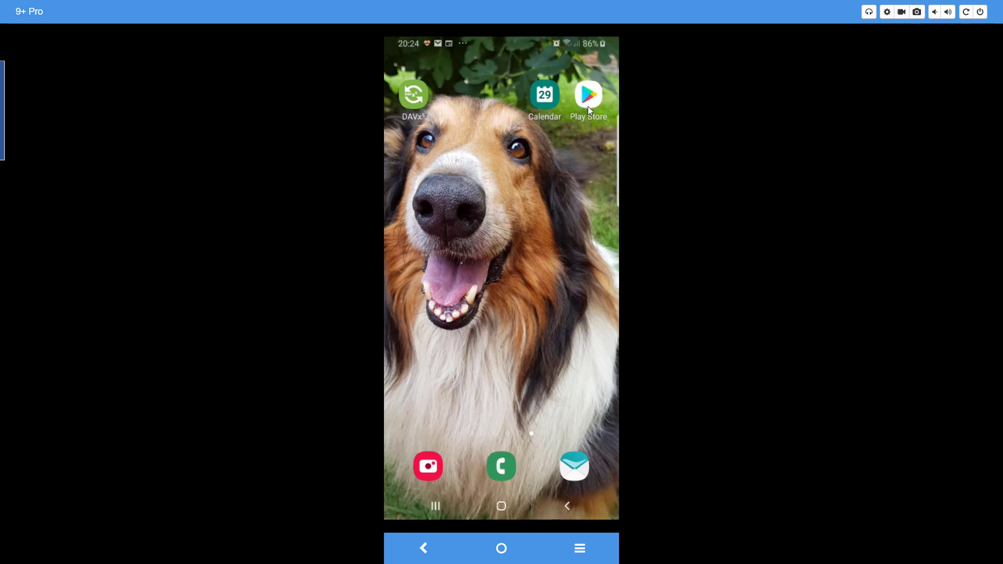
Open the Play Store and search for 'davx5' to find the installed app.
click(587, 105)
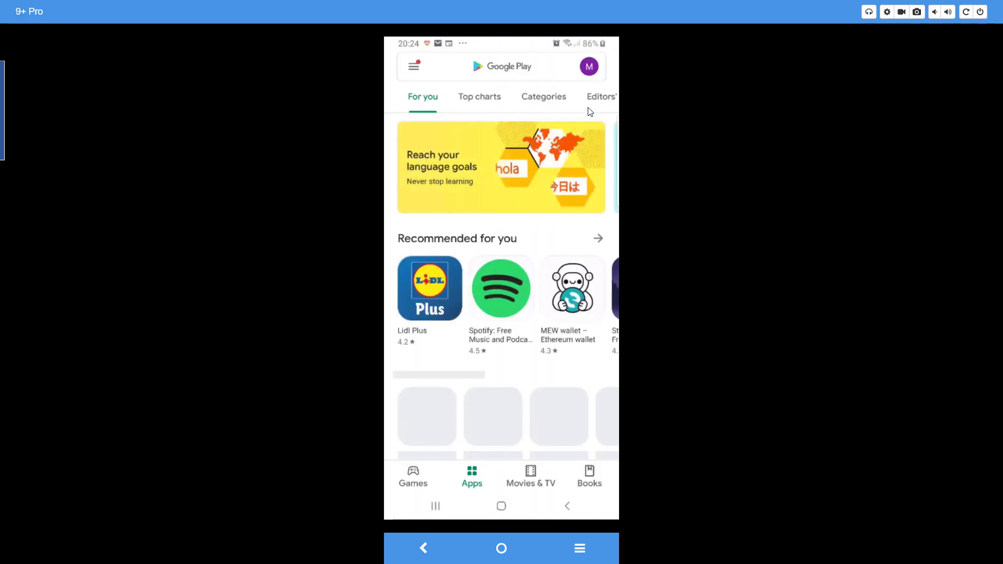
click(511, 68)
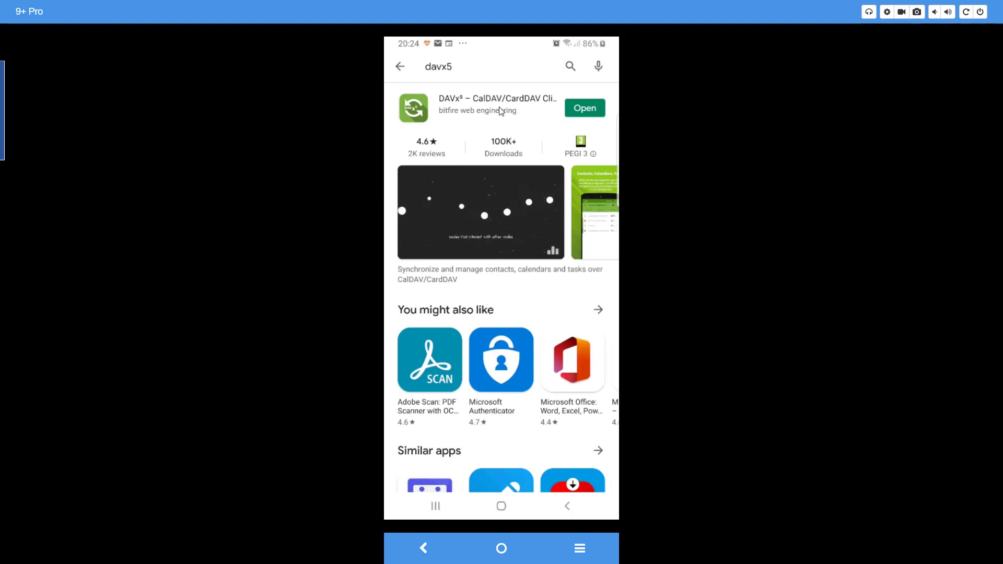
Launch DAVx5 and add a new account using 'Login with URL and user name'.
click(584, 110)
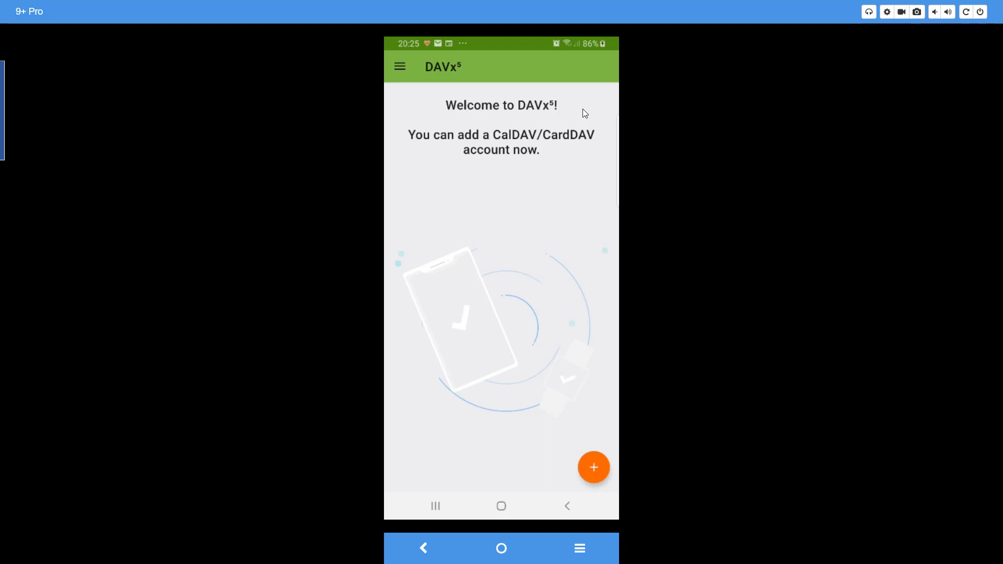
click(593, 468)
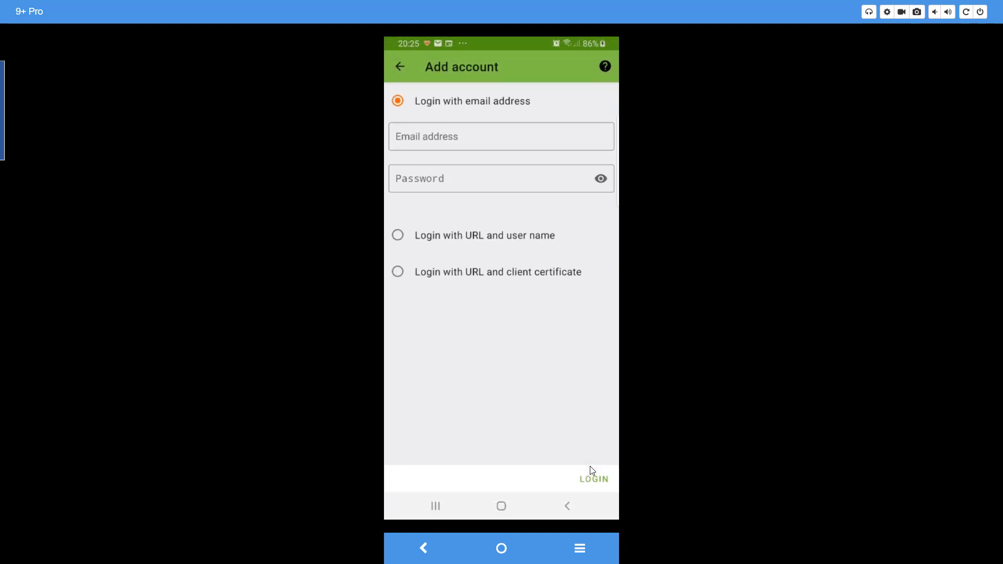
click(397, 235)
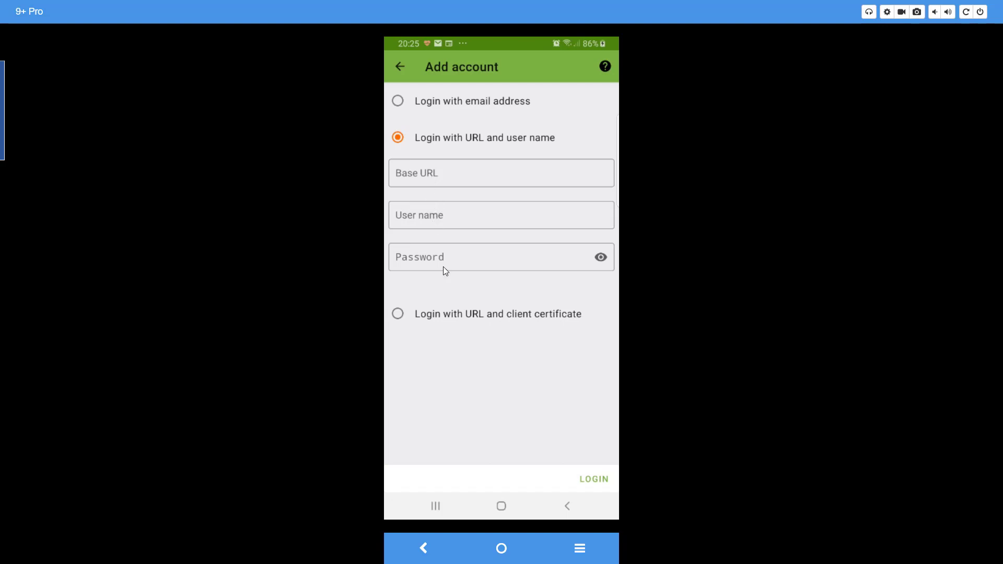
Copy the calendar link address from the 'link to calendar' email in Aqua Mail.
click(501, 547)
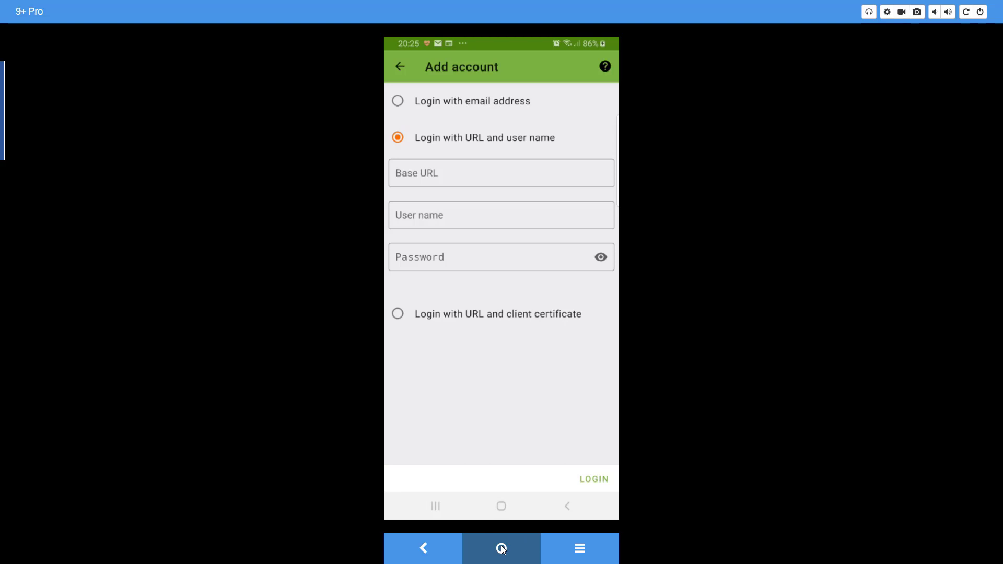
click(573, 472)
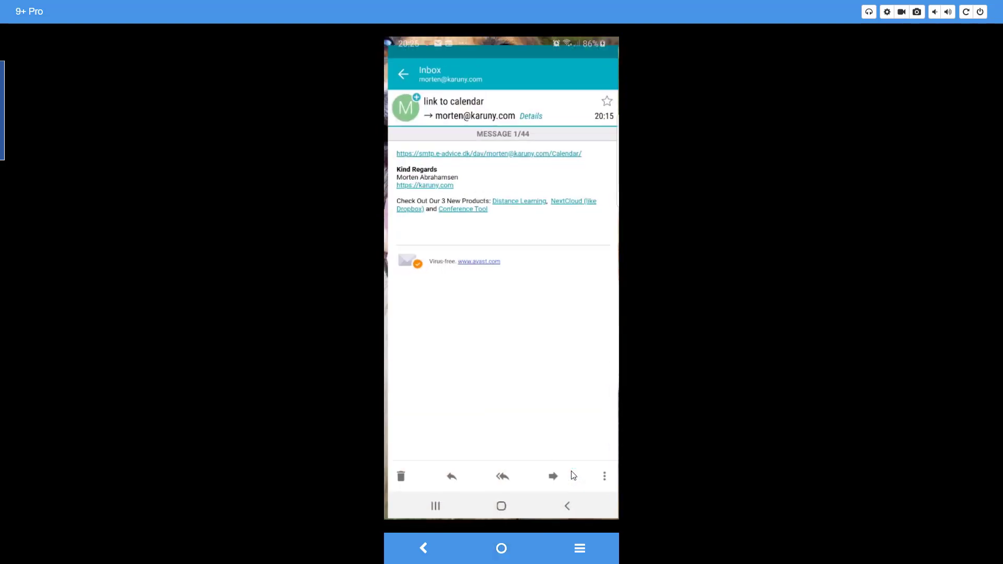
click(477, 149)
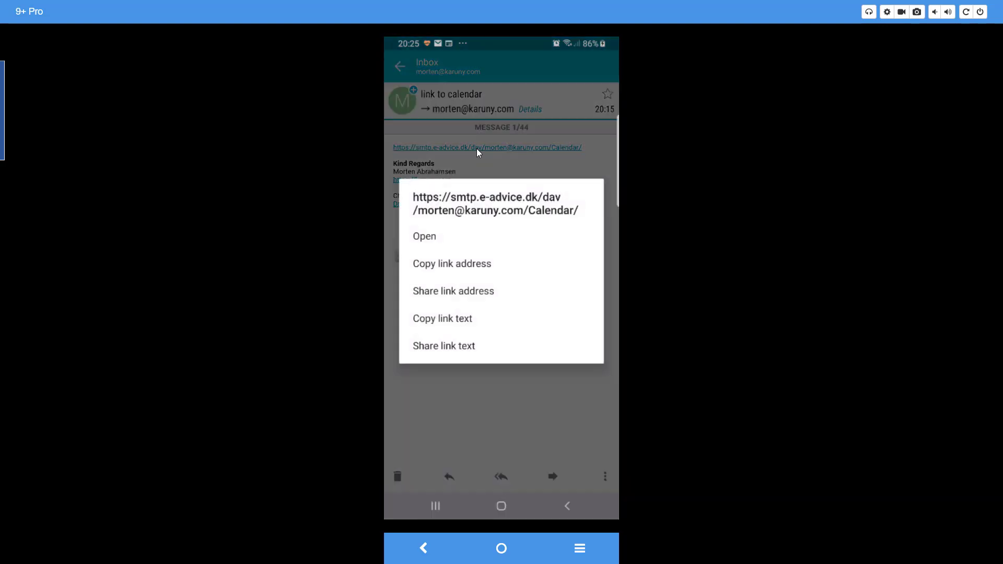
click(464, 267)
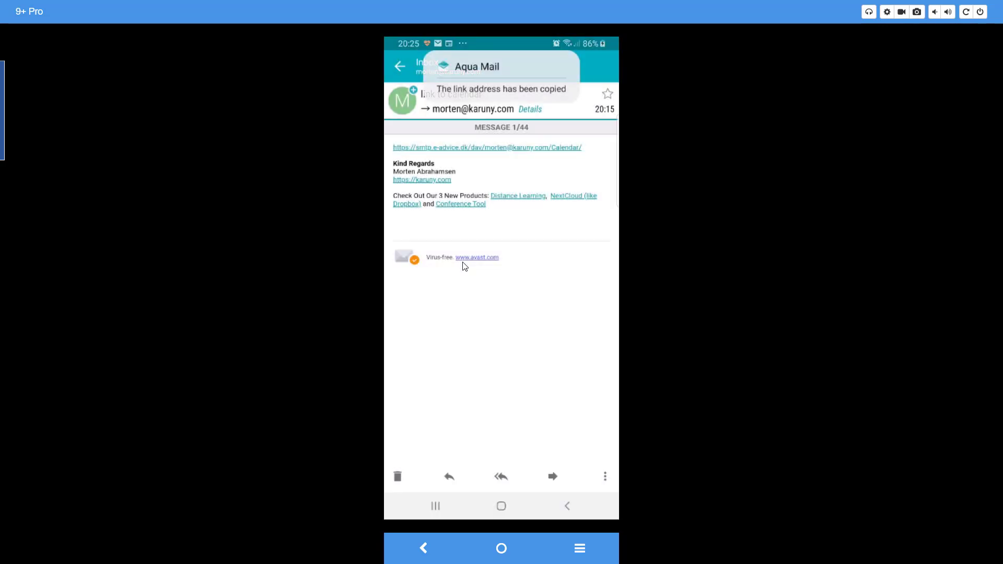
click(499, 556)
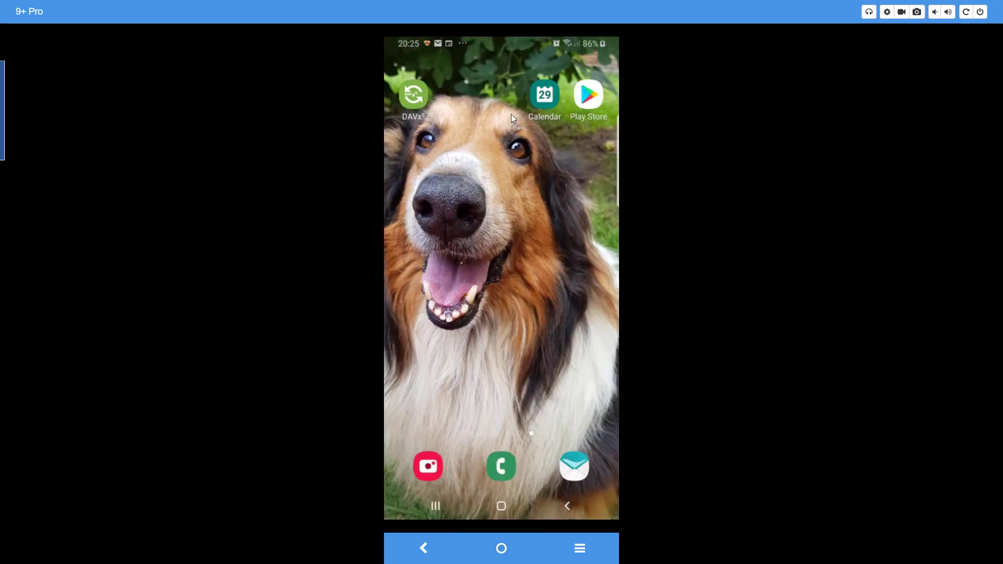
Enter the copied calendar link as Base URL, the login e-mail as user name, and the password.
click(413, 96)
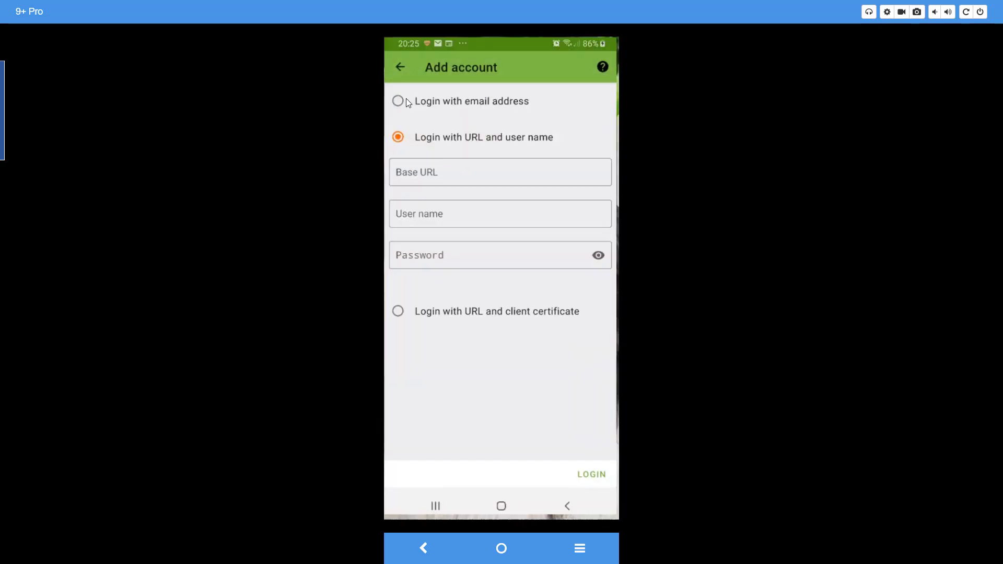
click(447, 173)
click(416, 149)
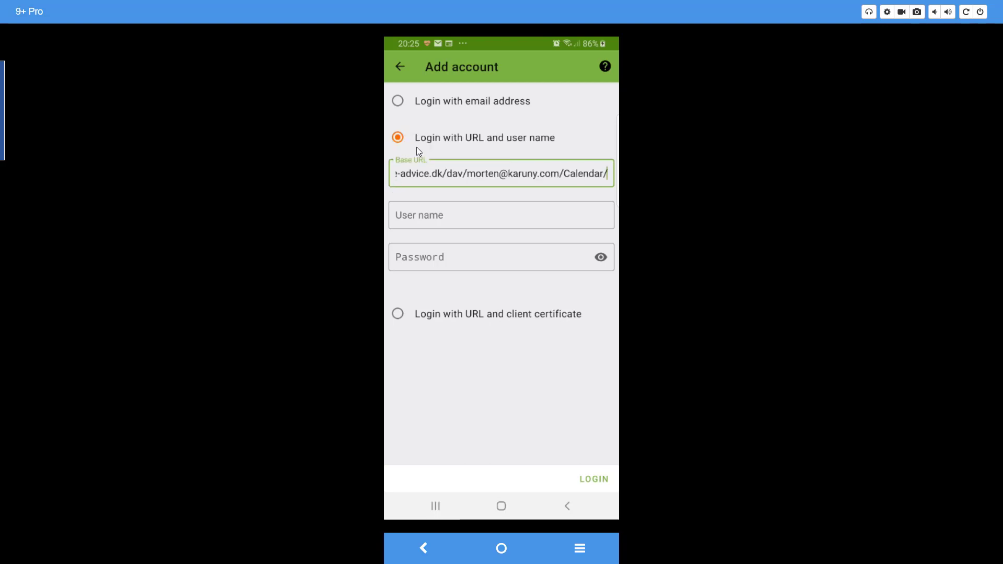
click(458, 216)
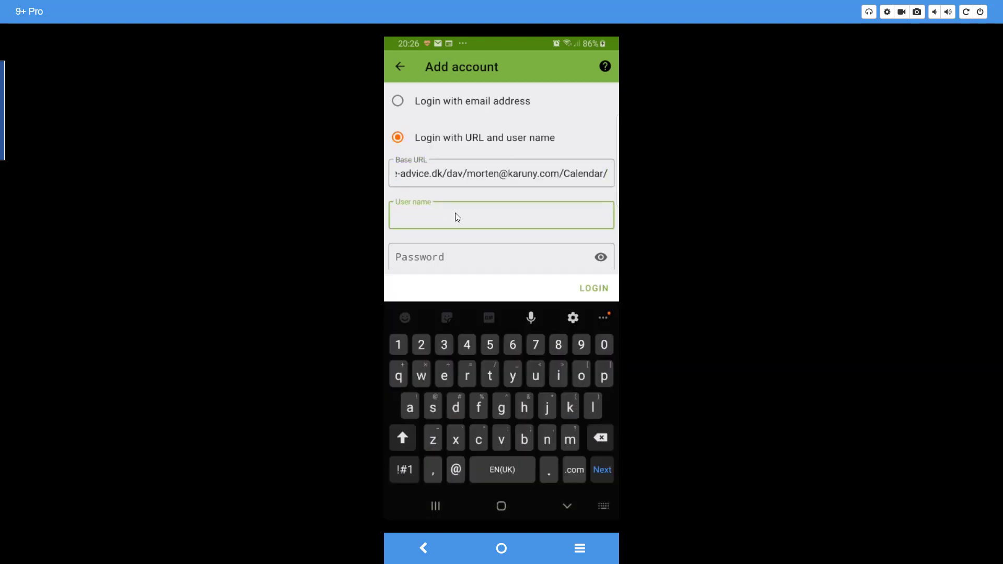
key(Tab)
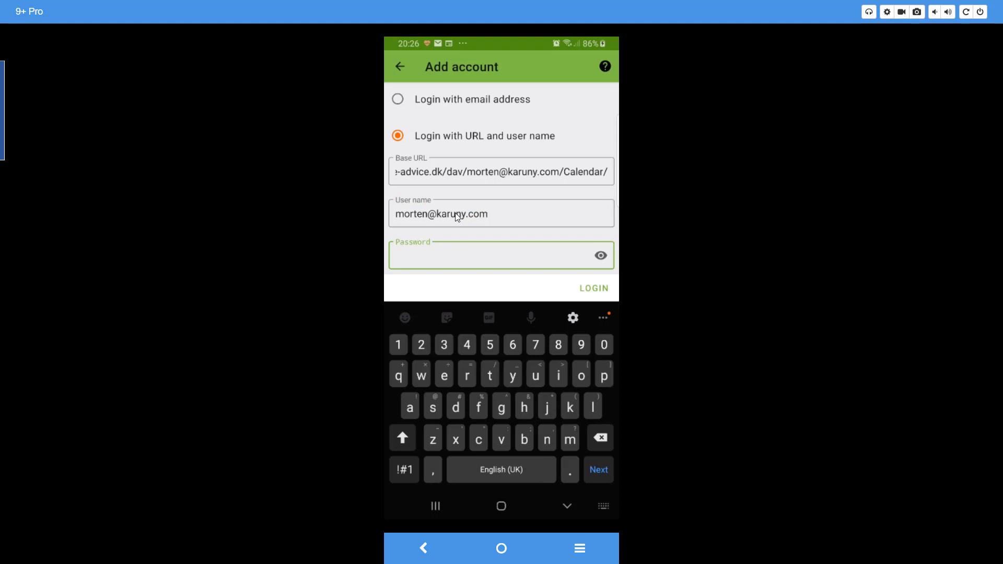
key(ctrl+v)
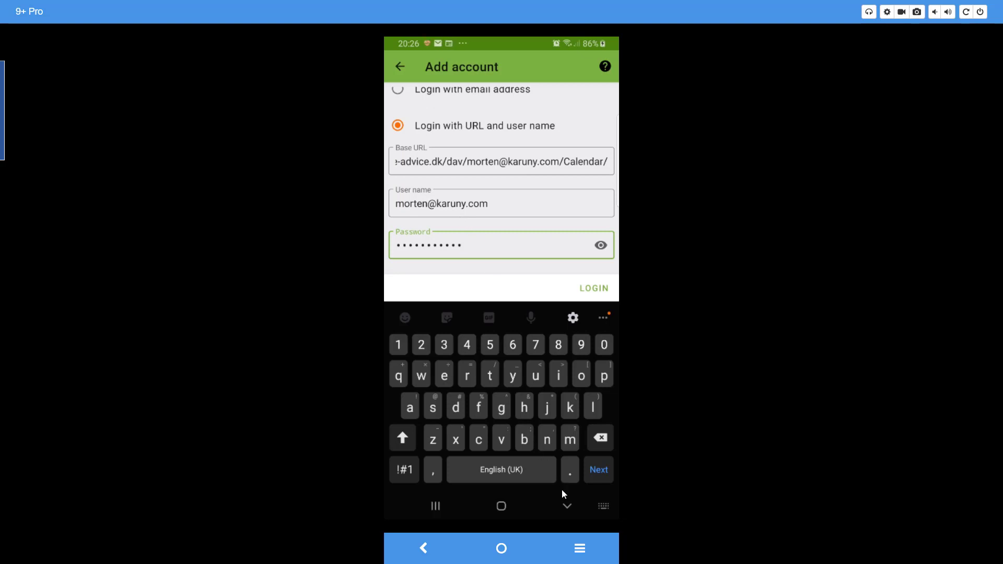
click(565, 506)
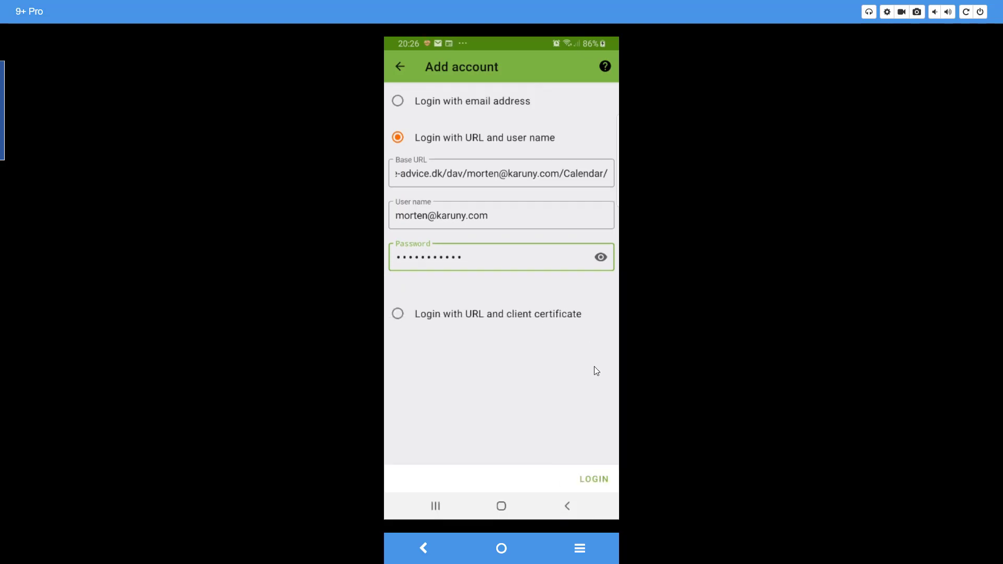
Log in, keep the suggested e-mail address as account name, and create the account.
click(594, 479)
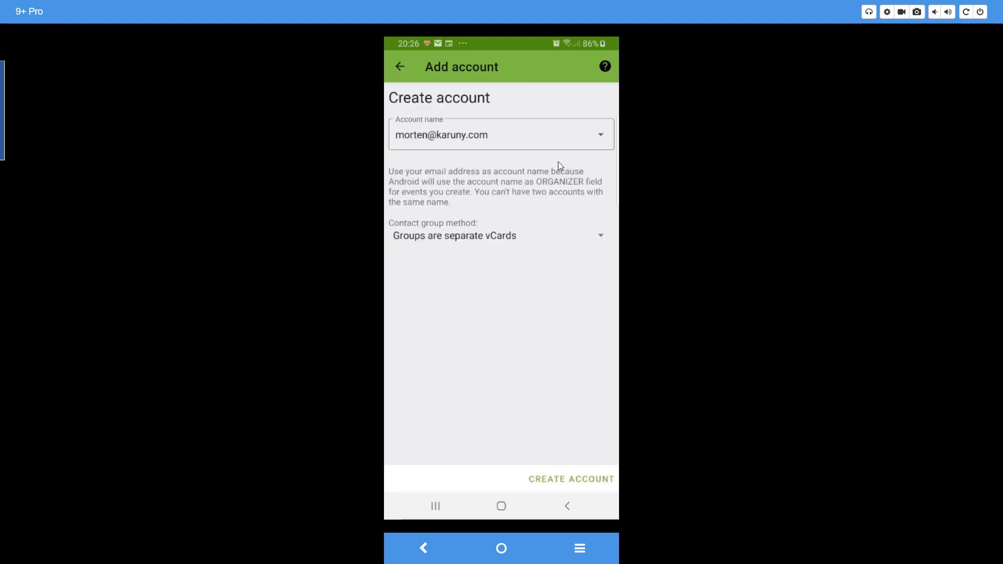
click(598, 135)
click(598, 136)
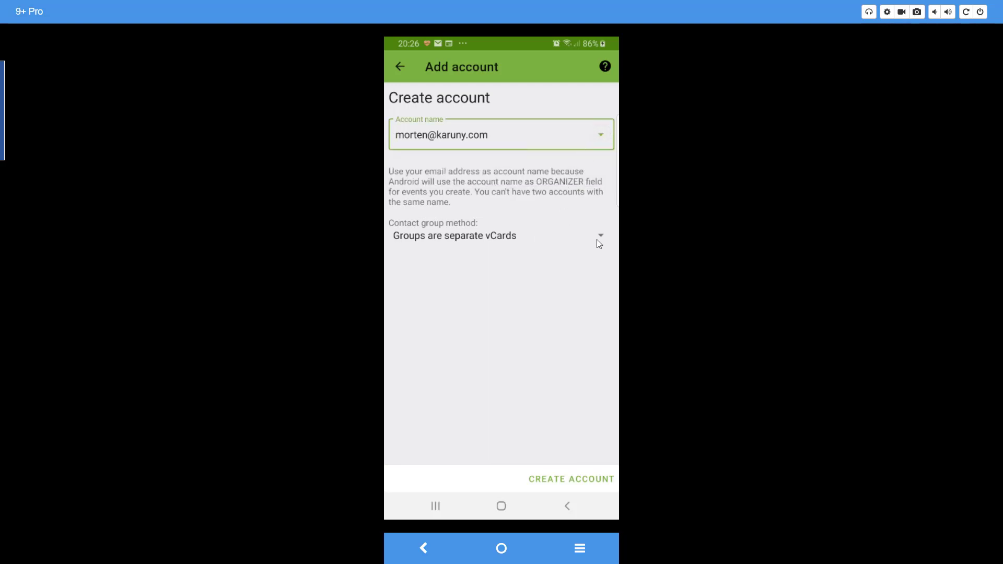
click(569, 479)
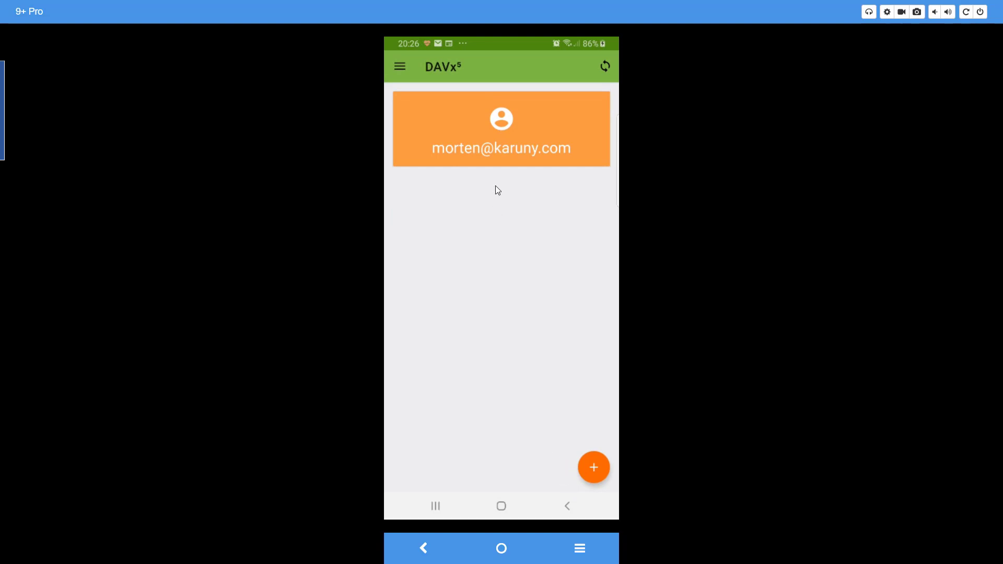
Open the new account and switch to its CalDAV calendars.
click(505, 133)
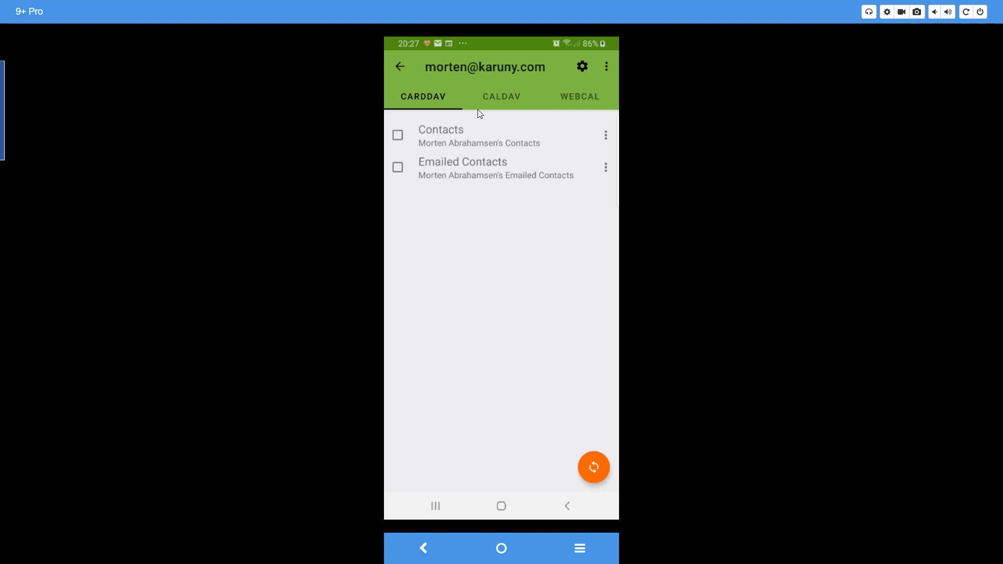
click(494, 98)
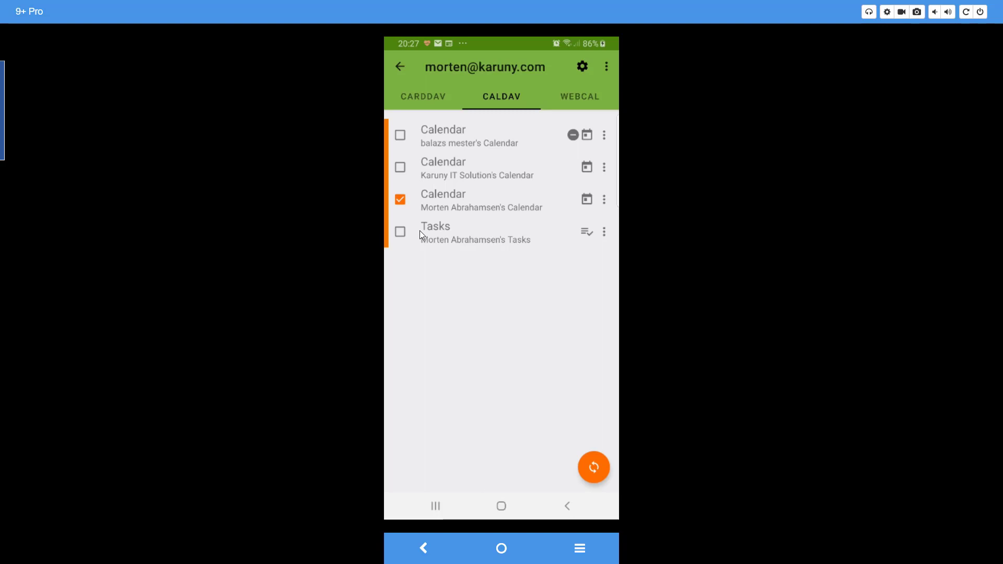
Sync the new account from the DAVx5 account list, then return to the home screen.
click(398, 67)
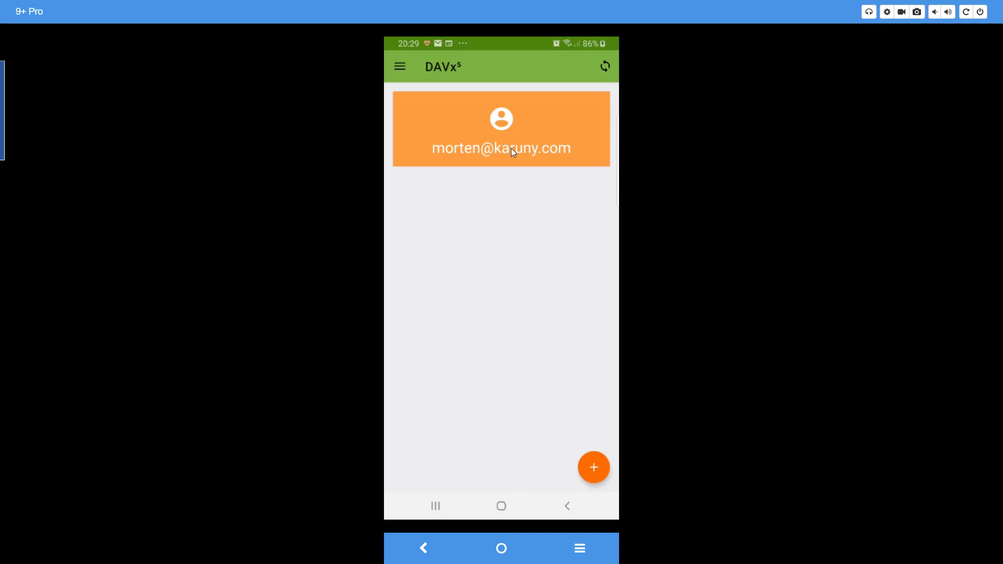
click(605, 65)
click(500, 506)
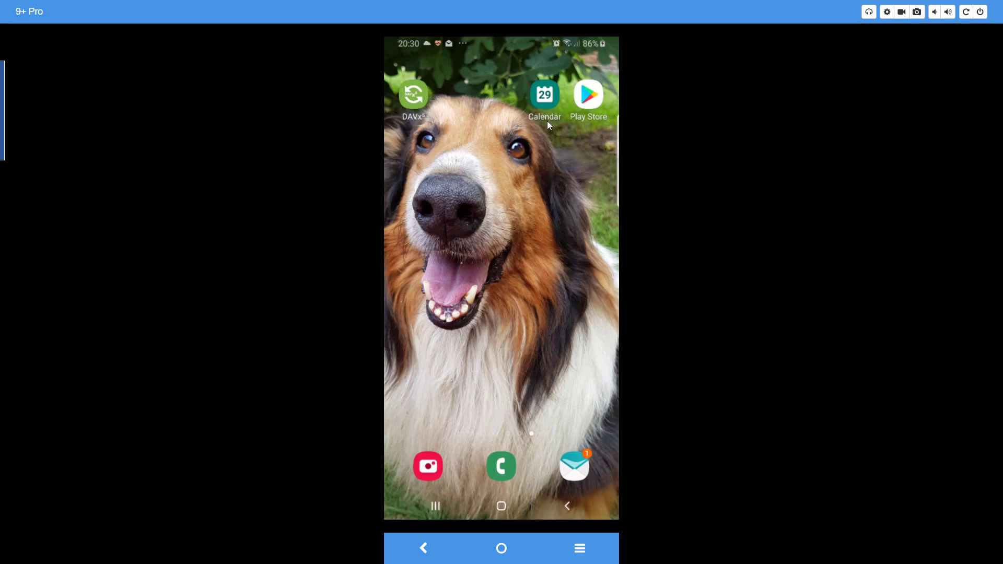
Create an 'Added from Android' event on 23 September, 08:00–09:00, in the calendar named Calendar.
click(543, 99)
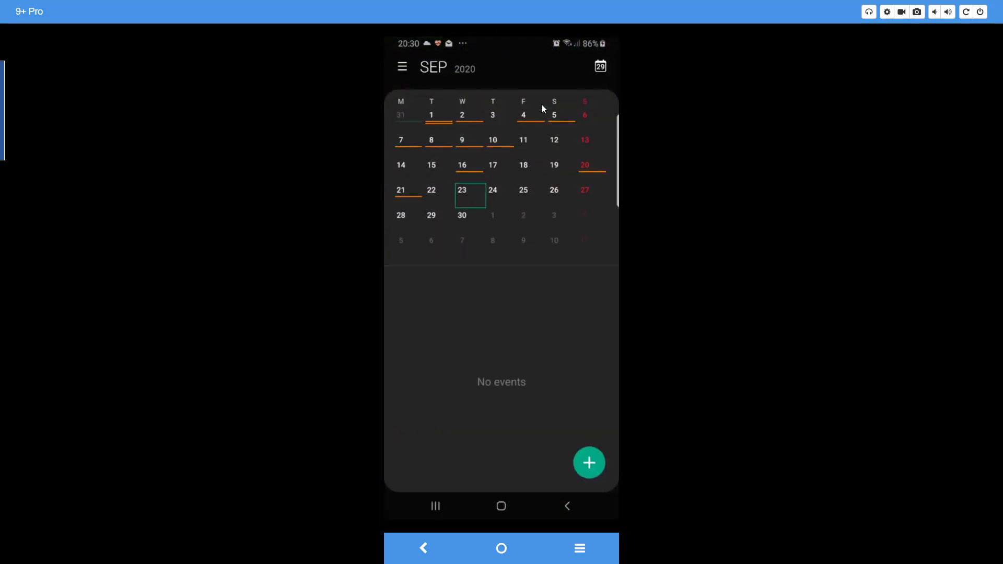
click(468, 197)
text(Added from Android)
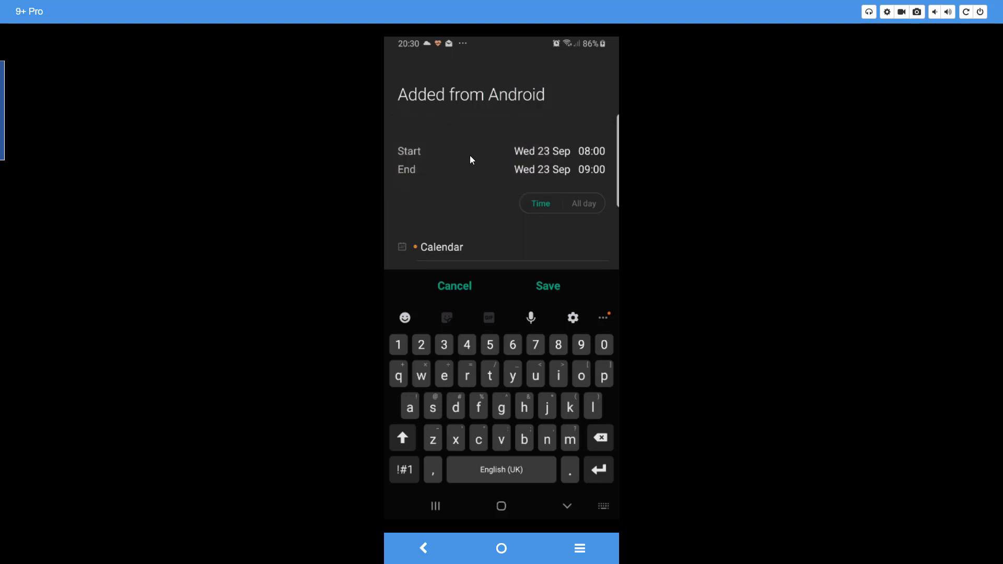
scroll(473, 172, down, 2)
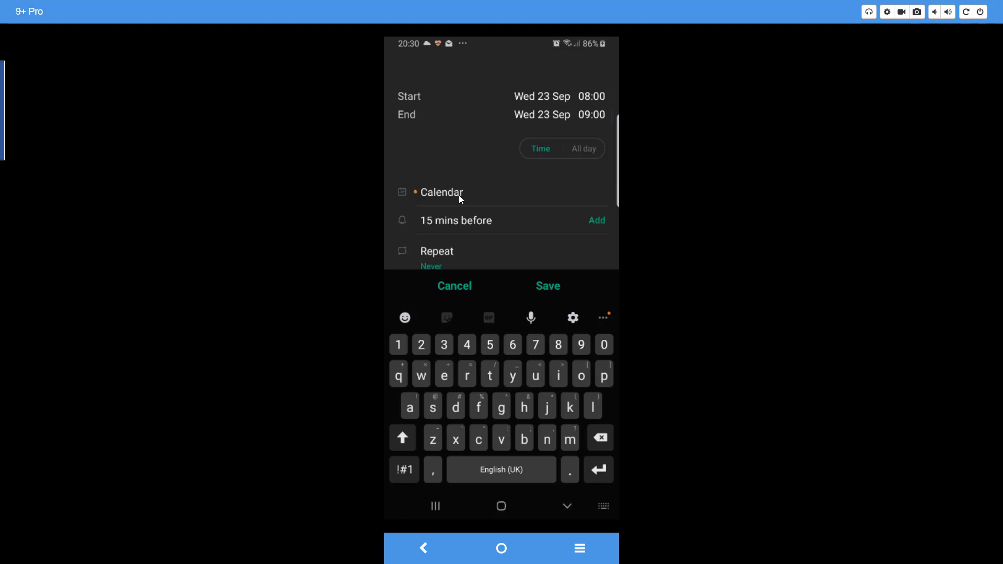
click(460, 197)
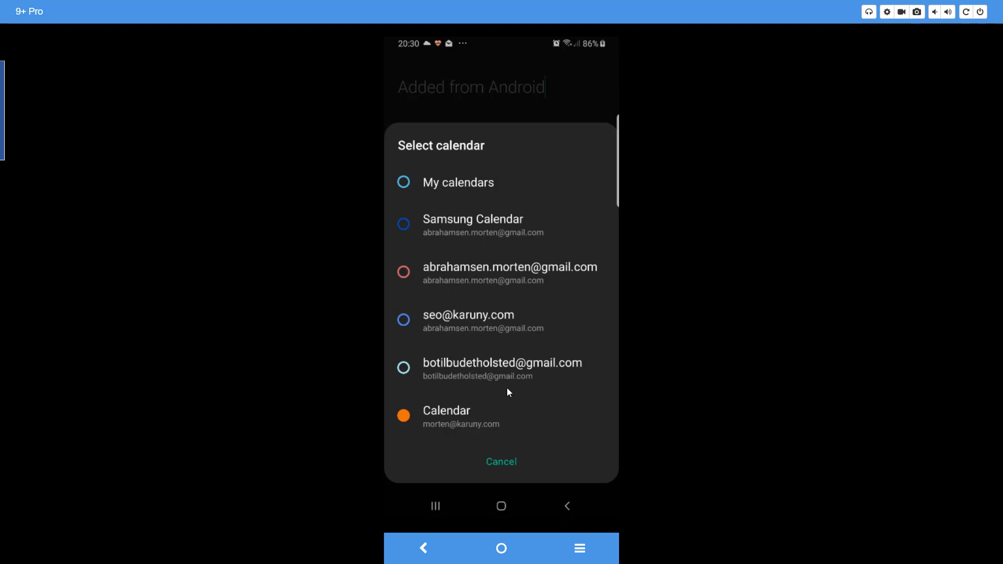
click(450, 416)
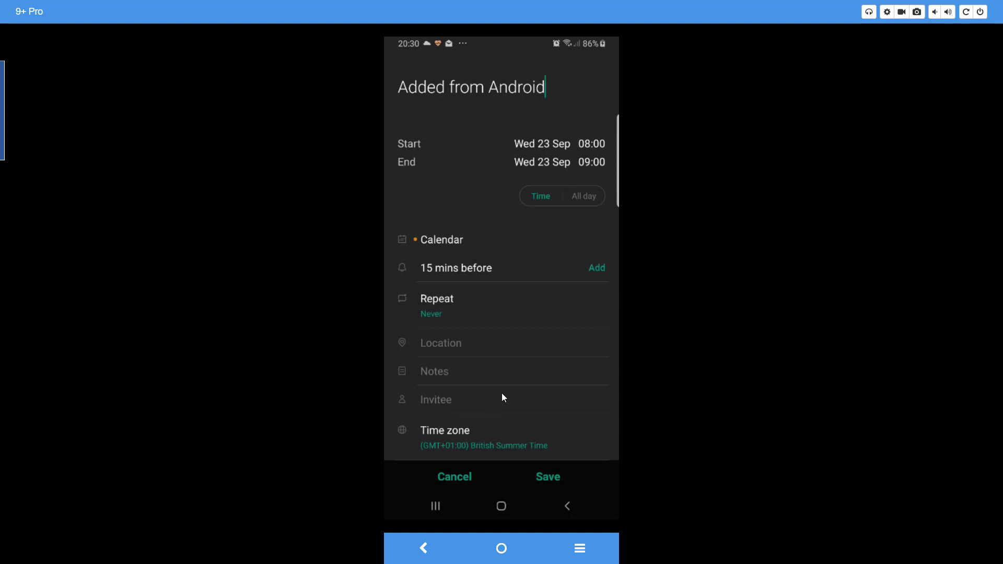
click(541, 477)
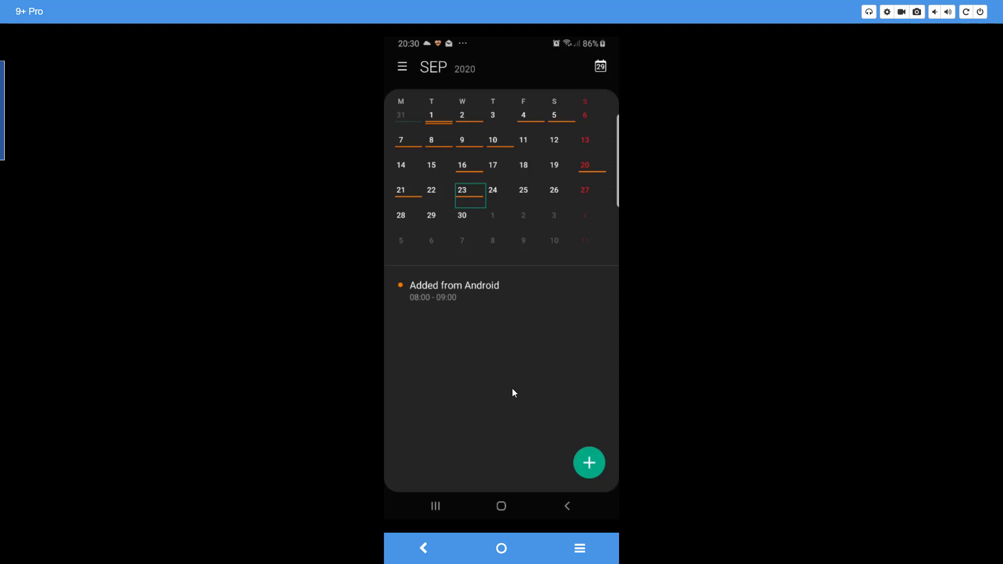
Reopen DAVx5 and run an immediate sync of the account.
click(500, 507)
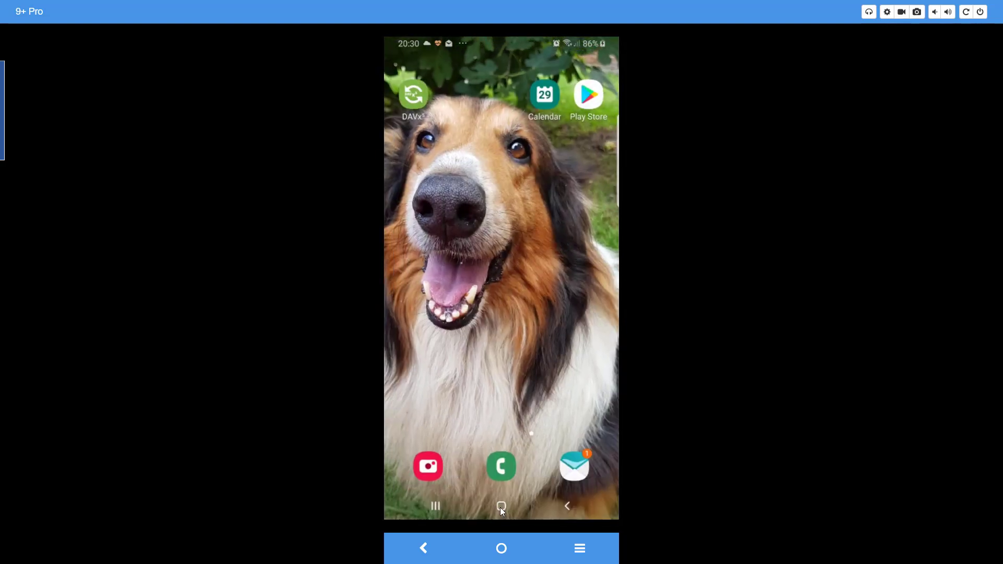
click(409, 97)
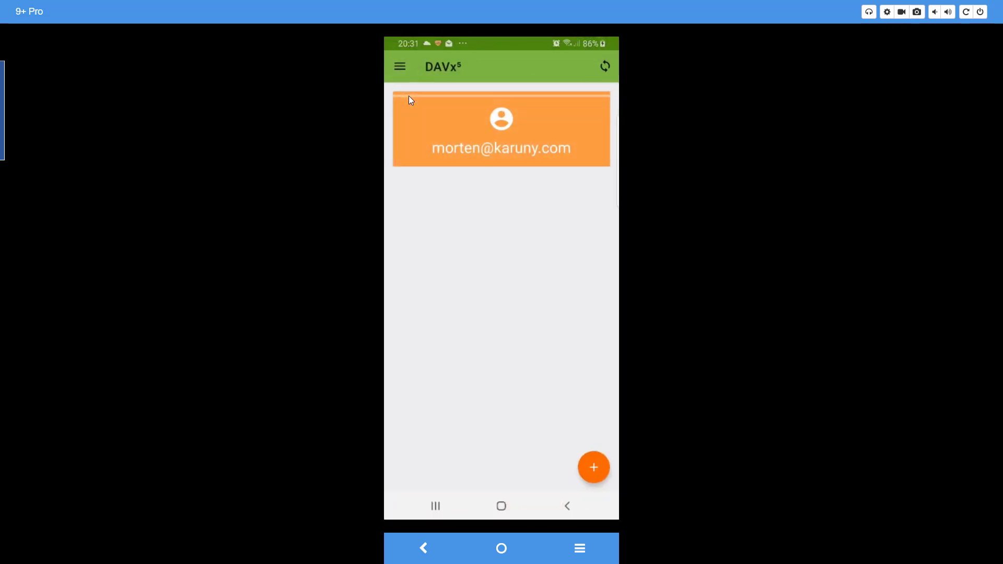
click(603, 70)
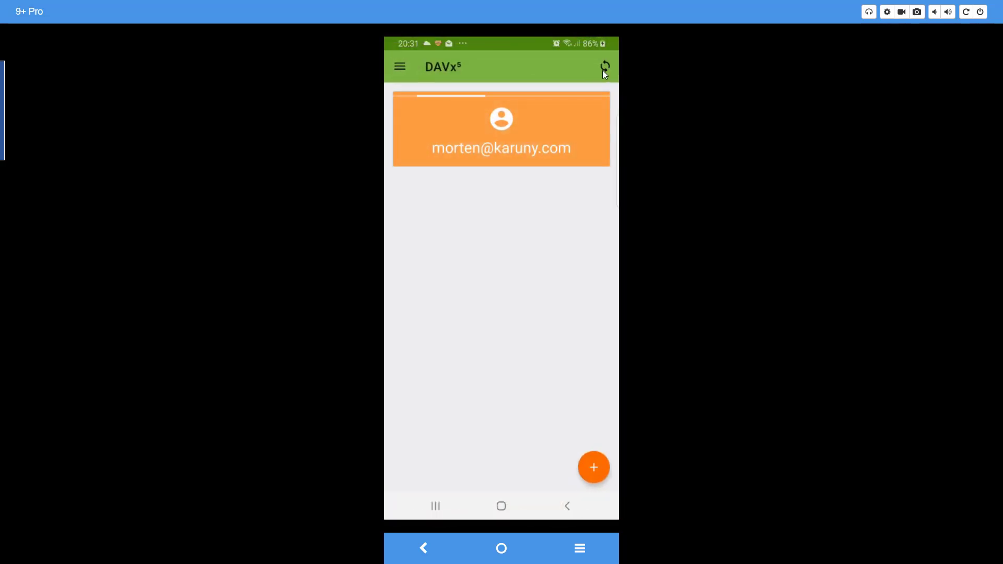
click(500, 506)
Check Zimbra shows 'Added from Android' on 23 September 08:00–09:00, then switch to Outlook.
key(alt+Tab)
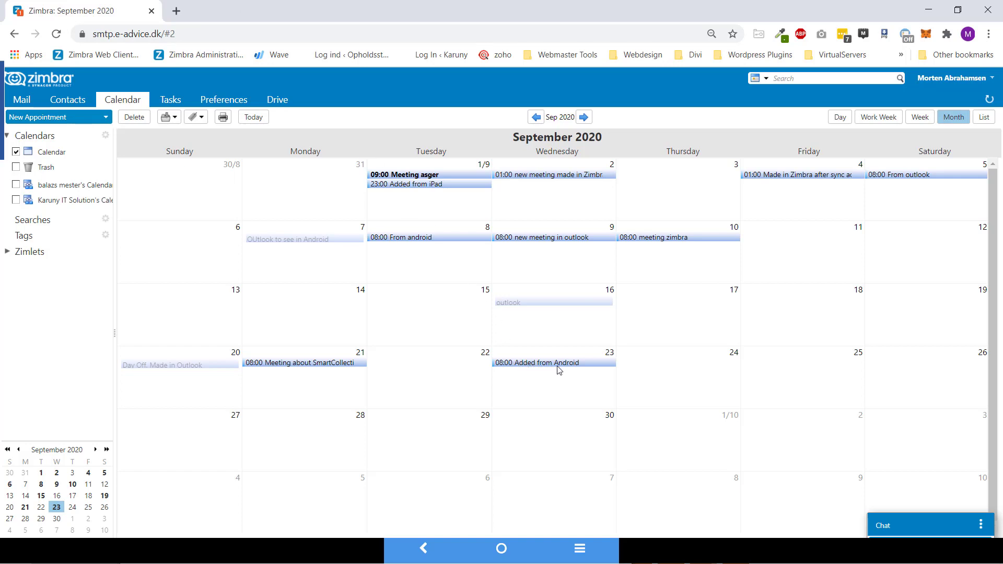
mouse_move(561, 369)
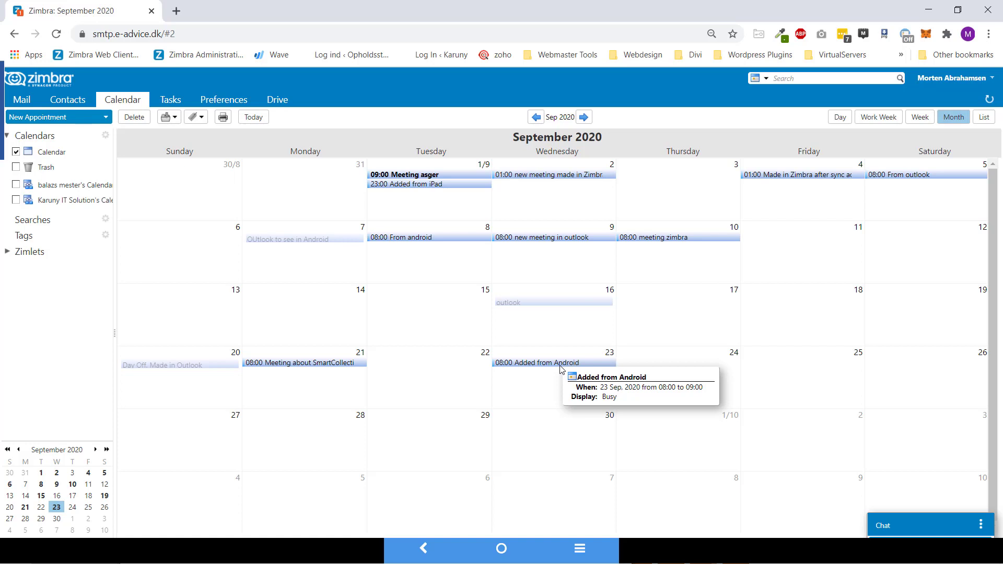
key(alt+Tab)
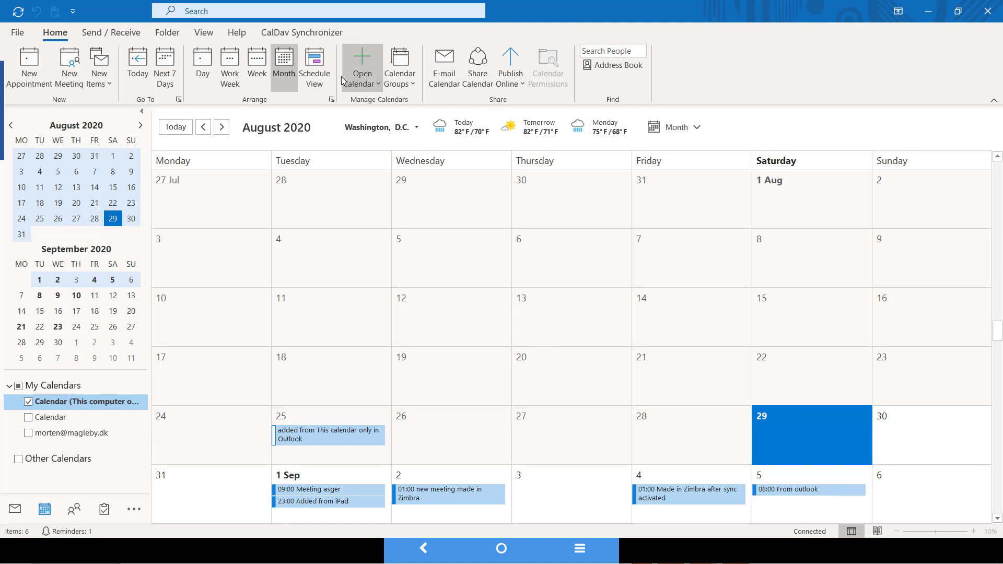
click(312, 37)
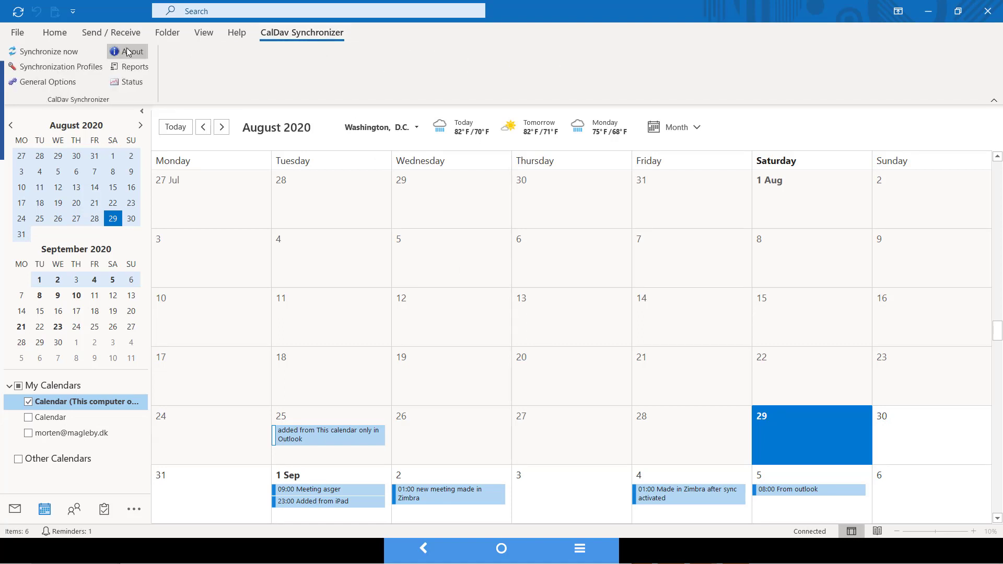
click(74, 51)
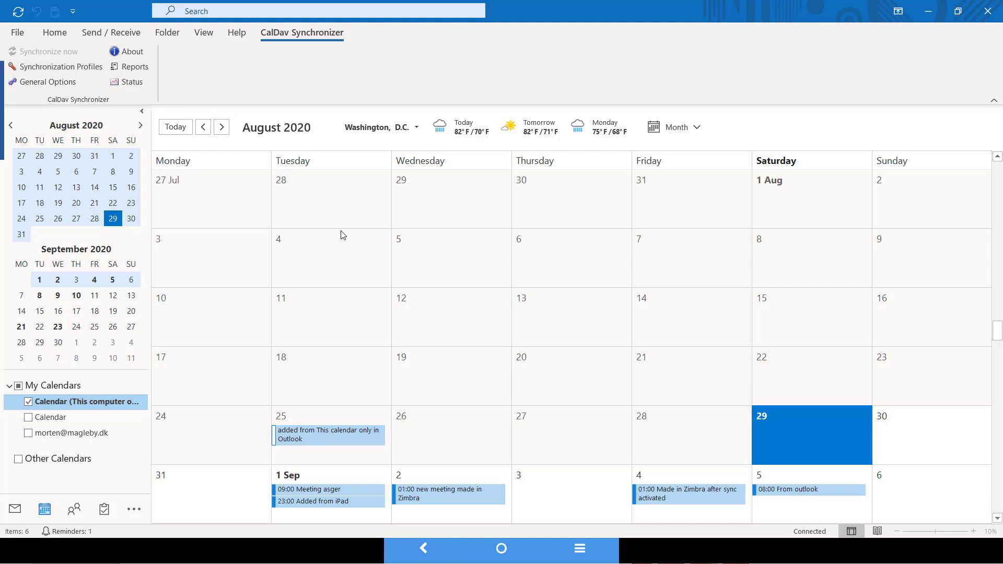
click(221, 129)
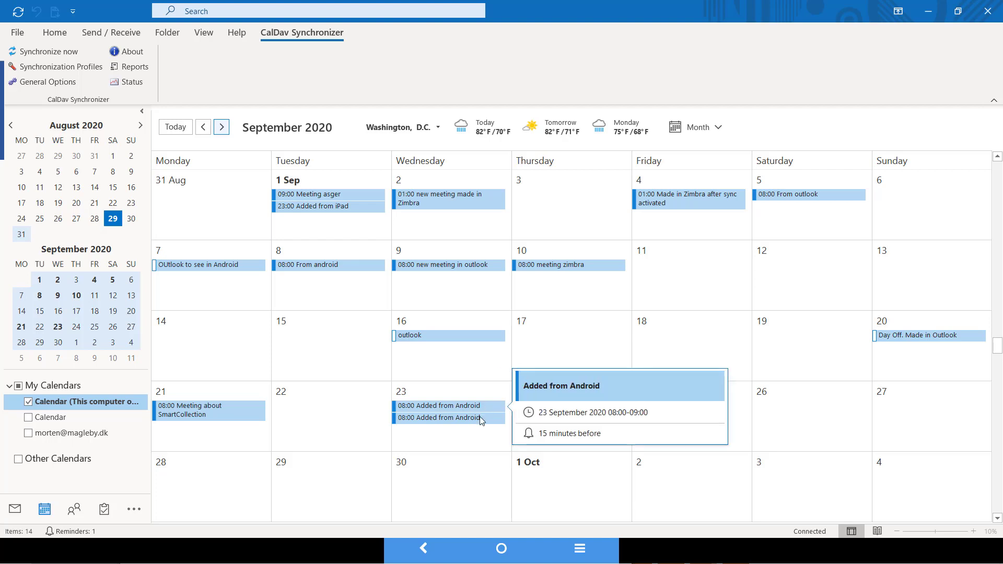
mouse_move(452, 422)
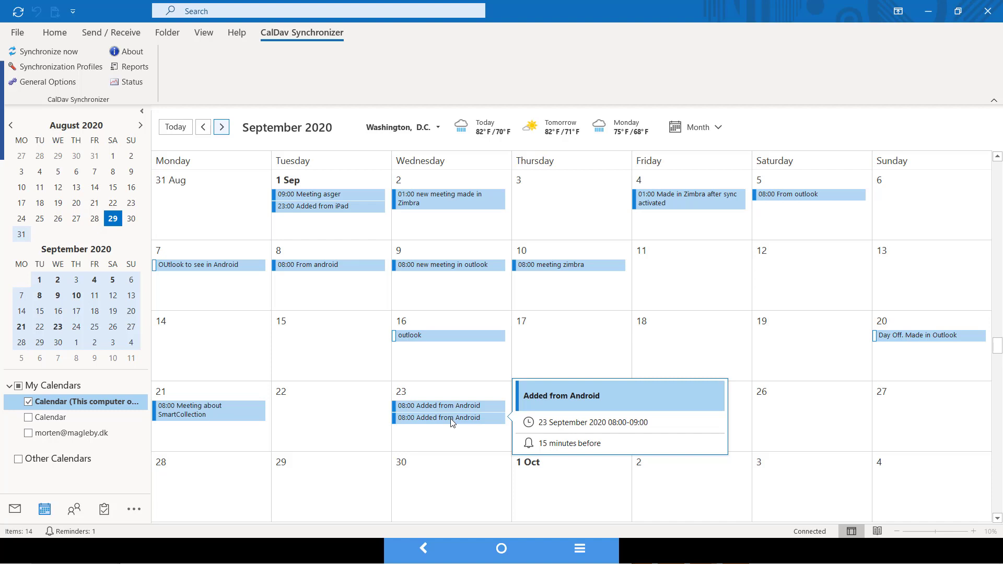
Delete the lower duplicate 'Added from Android' event on 23 September, then start an entry on the 24th.
right_click(450, 418)
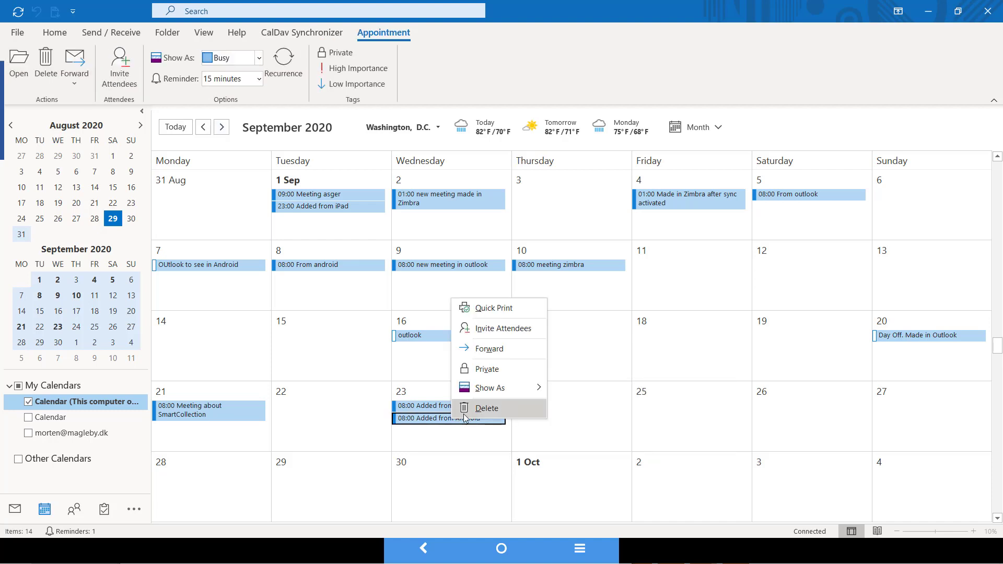
mouse_move(516, 391)
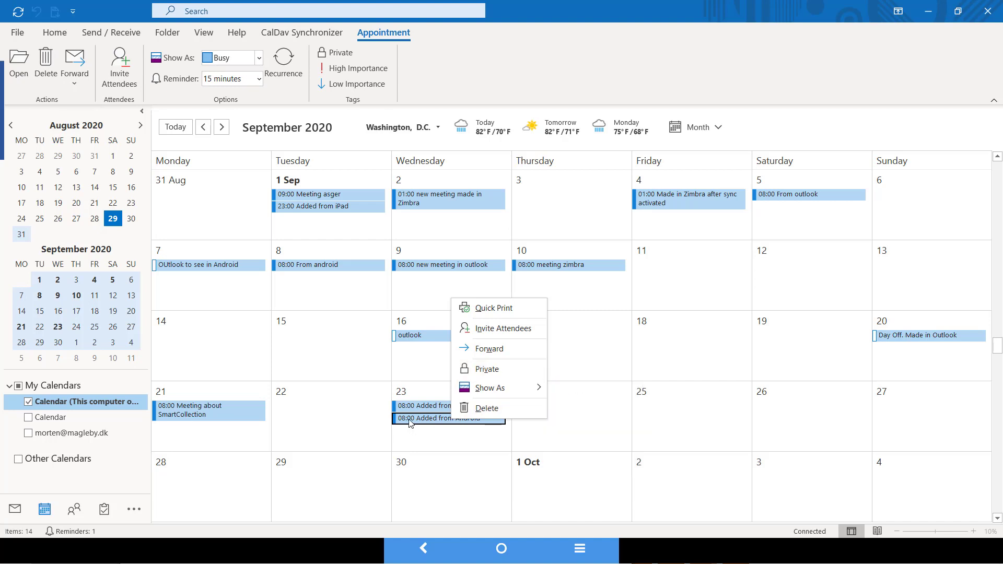
click(473, 407)
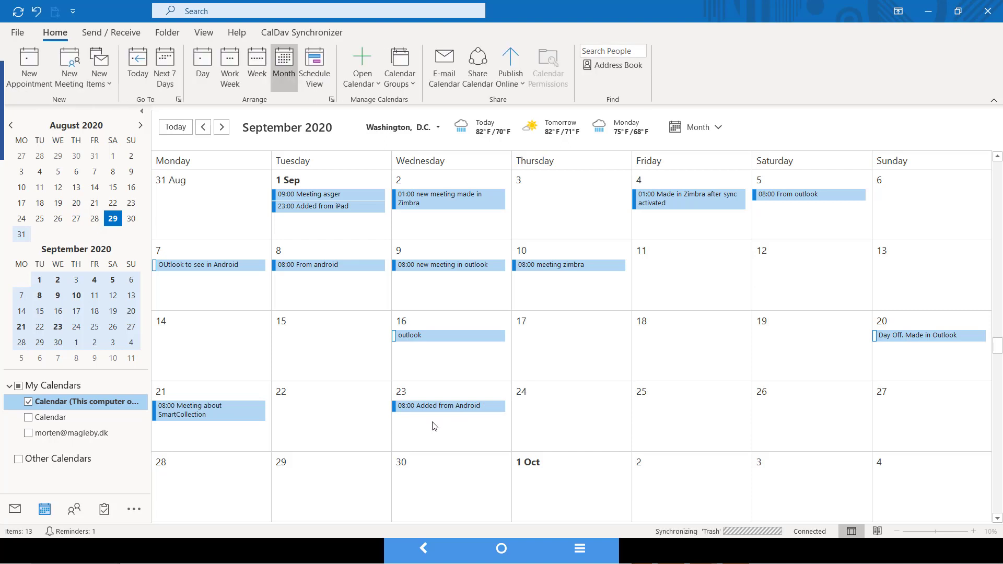
click(546, 411)
click(547, 411)
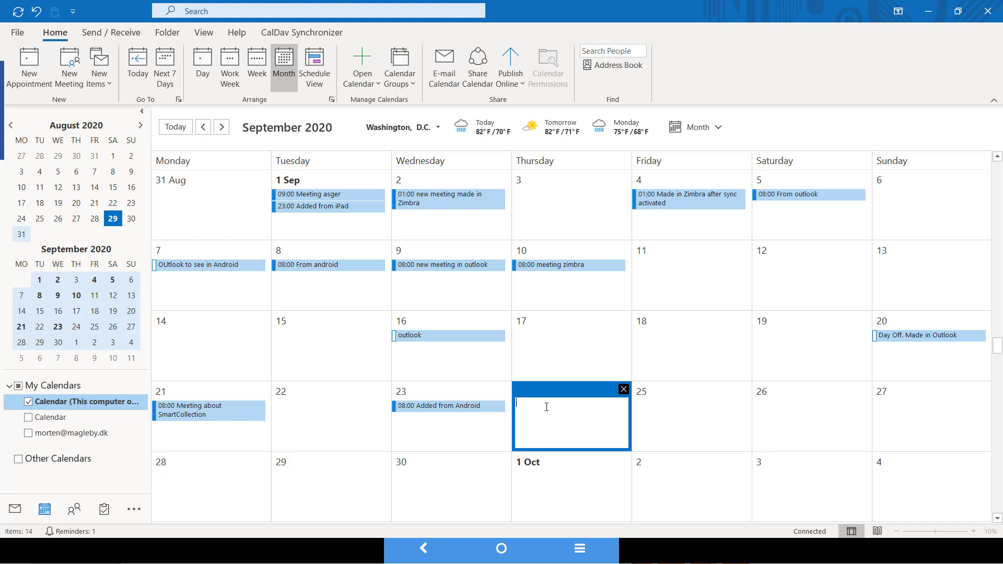
Save an all-day event 'From Outlook the 24' on 24 September with the note 'Made in outlook'.
click(637, 410)
double_click(568, 409)
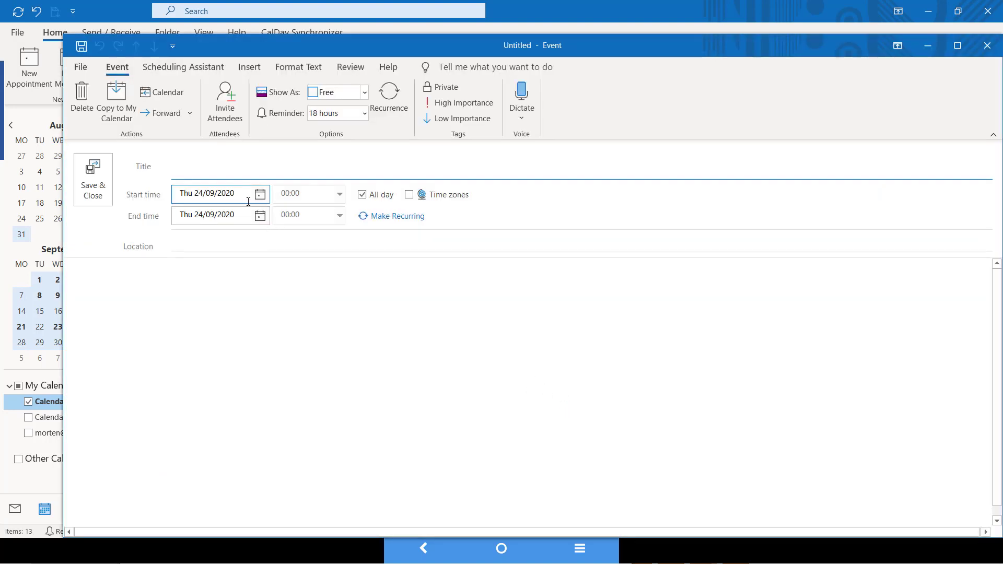
text(From Outlook the )
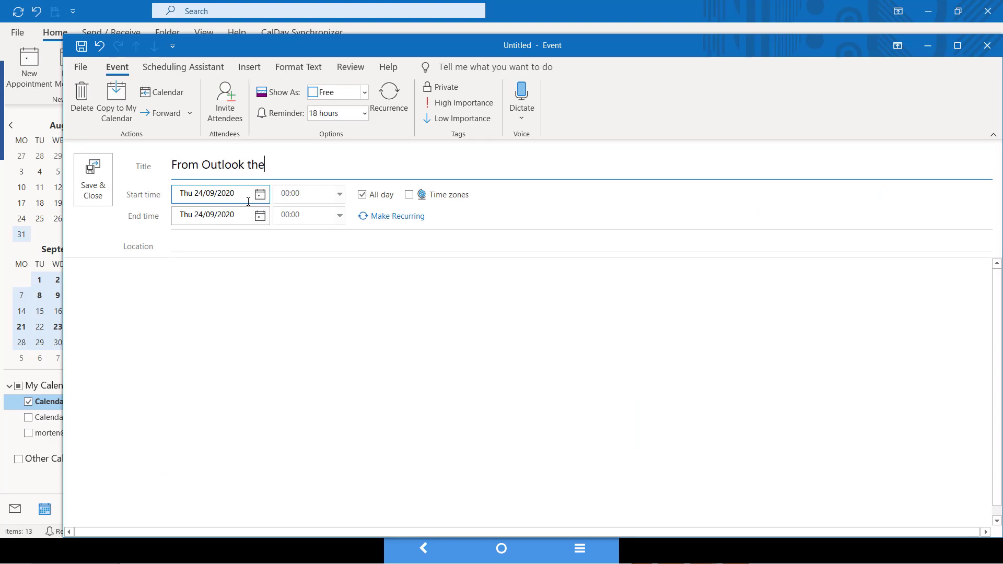
text(24)
key(Tab)
key(Tab)
key(Tab)
key(Tab)
key(Tab)
click(235, 280)
text(Made )
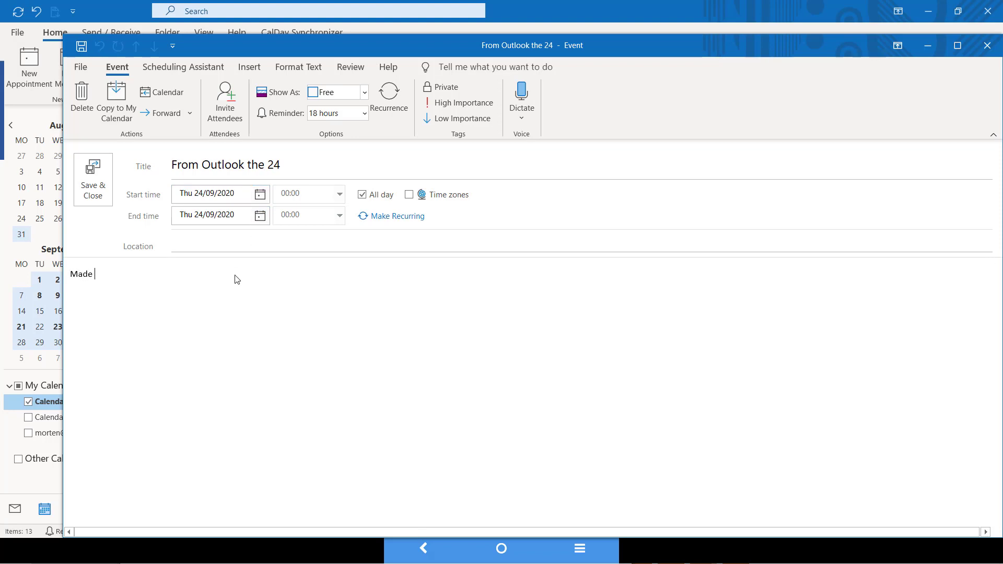
text(in outlook)
click(93, 185)
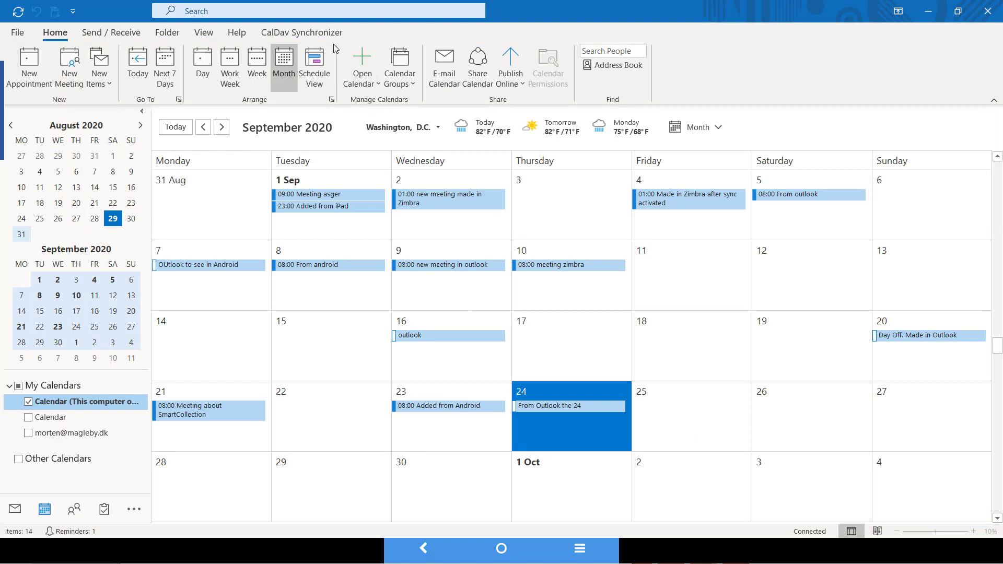
Show the CalDav Synchronizer commands, then switch to the Zimbra web calendar in Chrome.
click(317, 32)
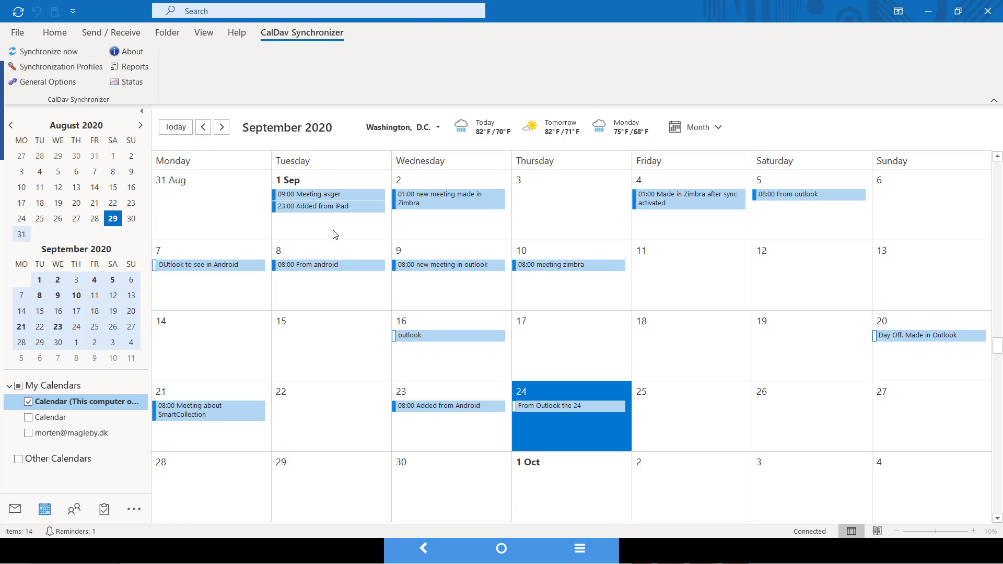
key(alt+Tab)
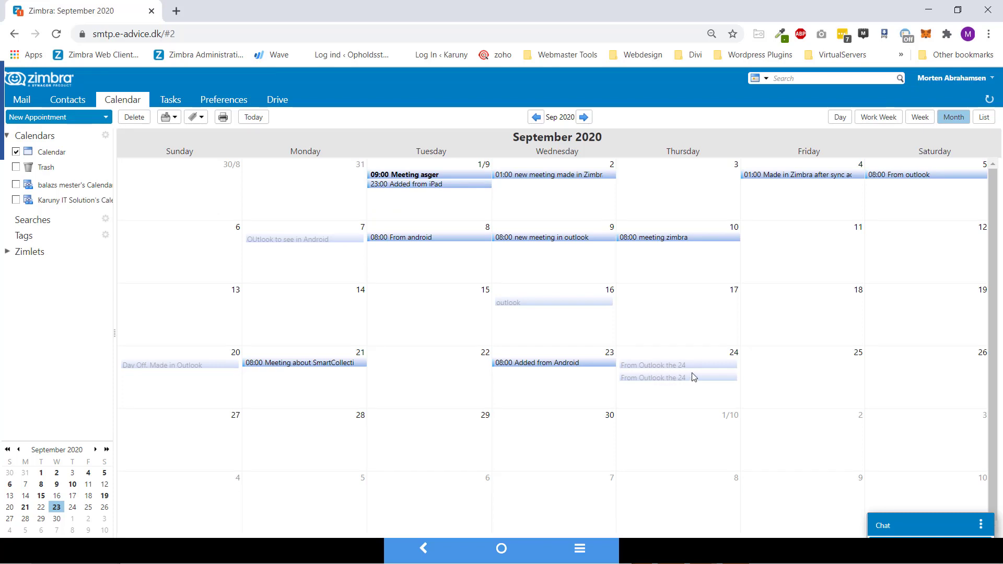
Delete the second 'From Outlook the 24' appointment in Zimbra, then go to the mirrored phone.
right_click(667, 380)
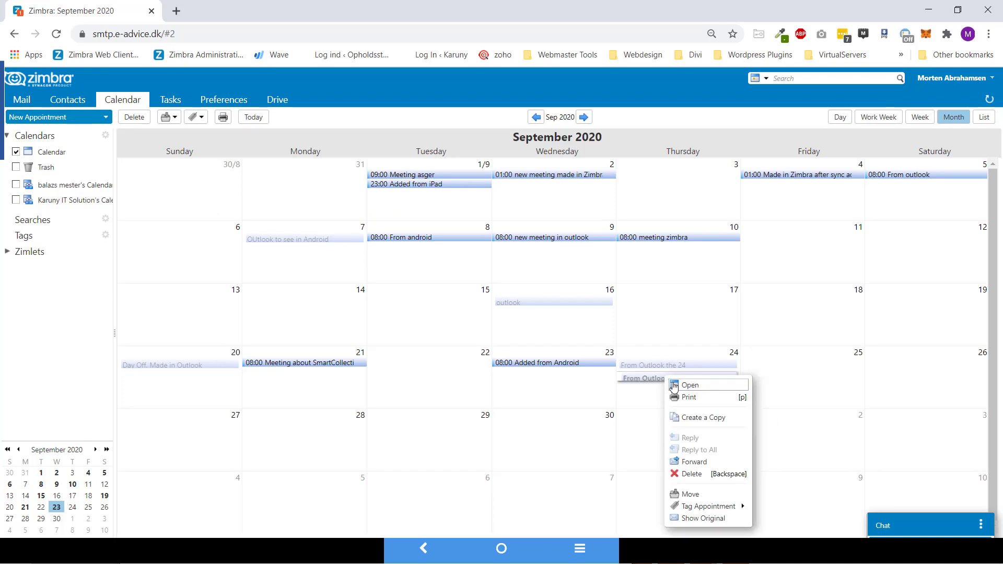
click(716, 476)
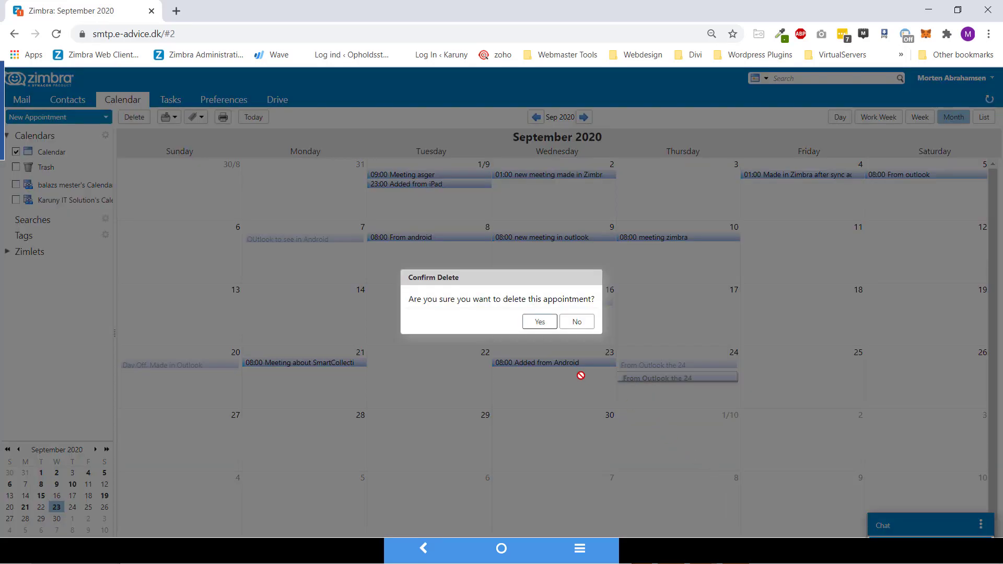
click(547, 322)
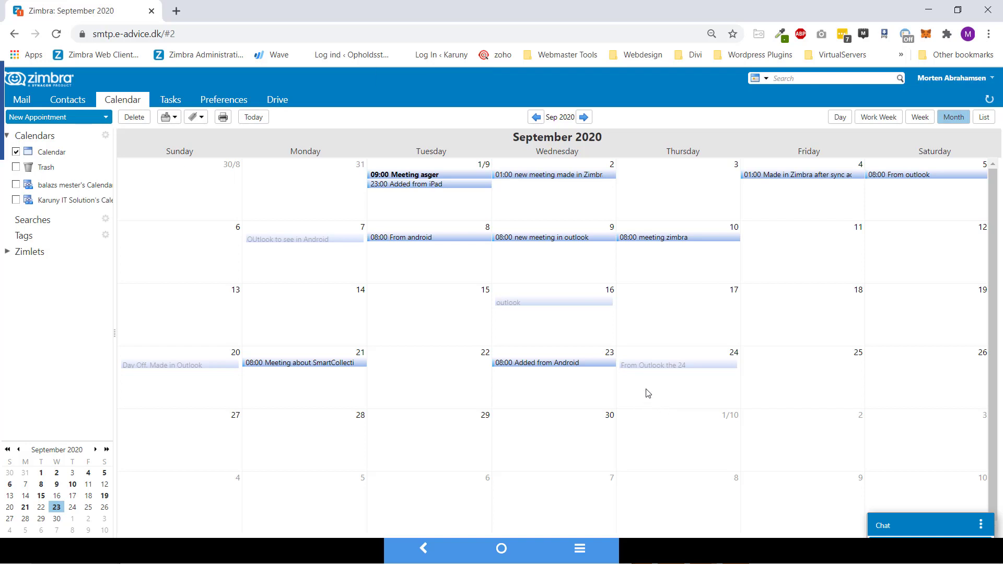
click(501, 550)
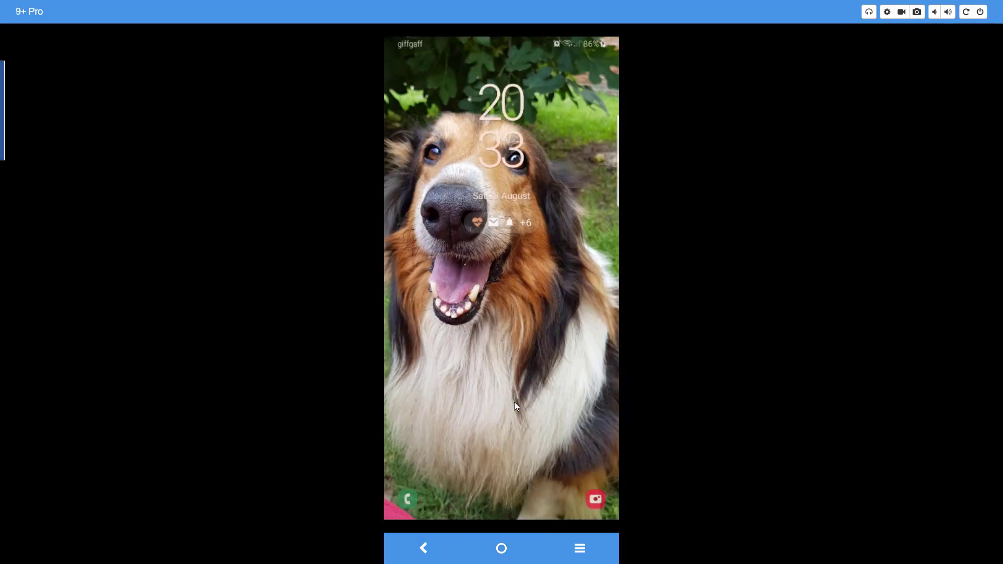
Unlock the phone, sync the DAVx5 account immediately, and return to the home screen.
drag(512, 392, 427, 354)
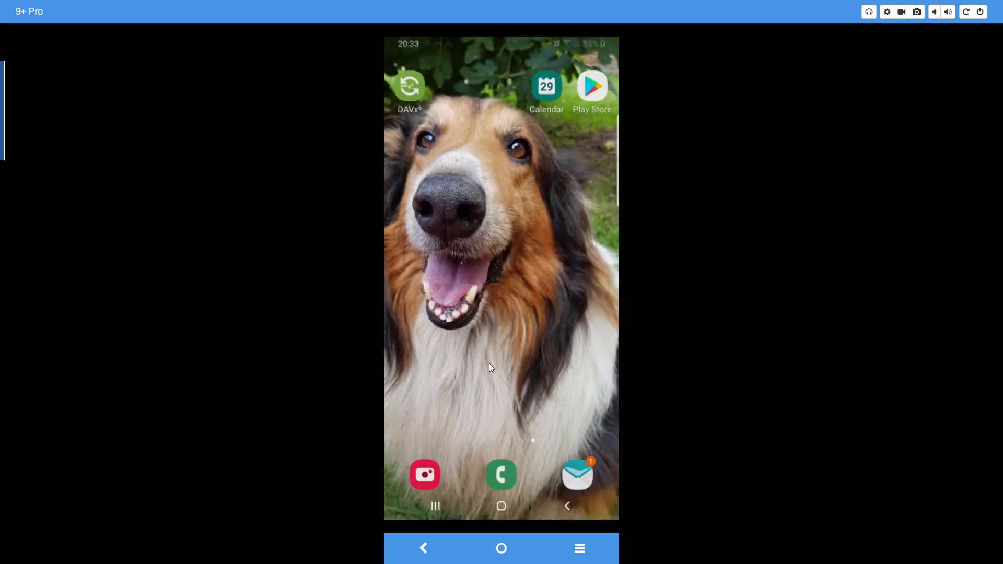
click(413, 98)
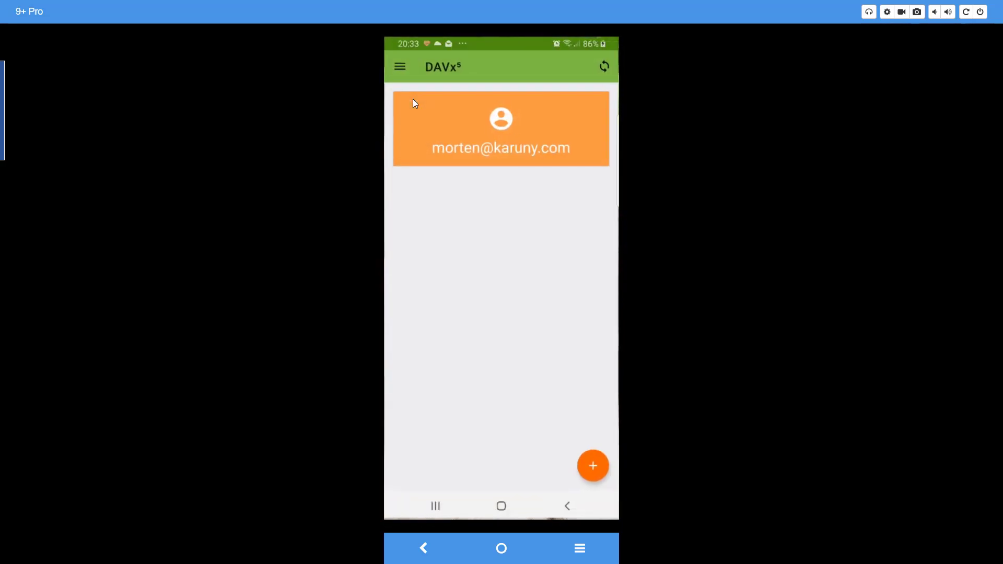
click(604, 67)
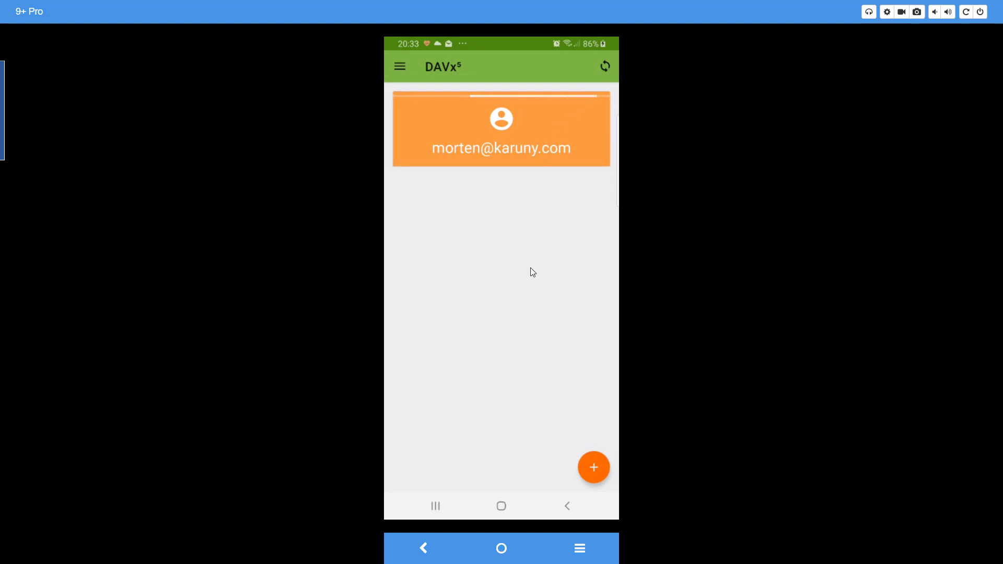
click(500, 506)
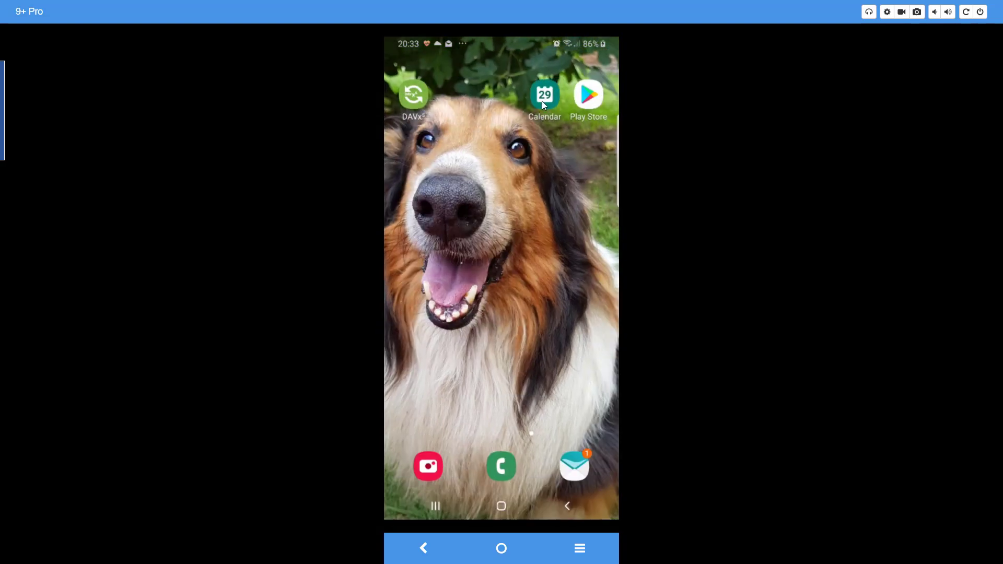
Open Samsung Calendar and check that 24 September shows the all-day 'From Outlook the 24' event.
click(542, 103)
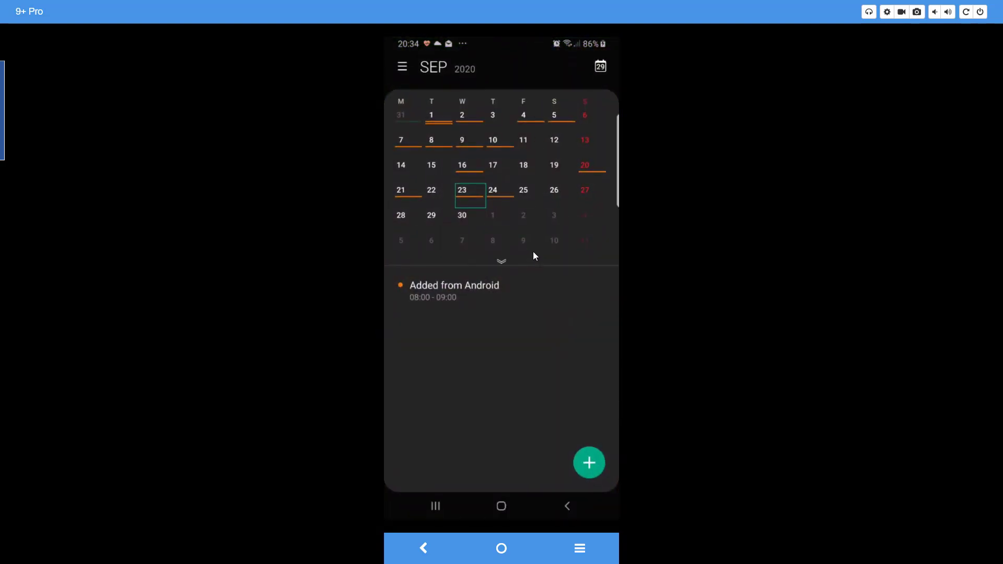
click(500, 201)
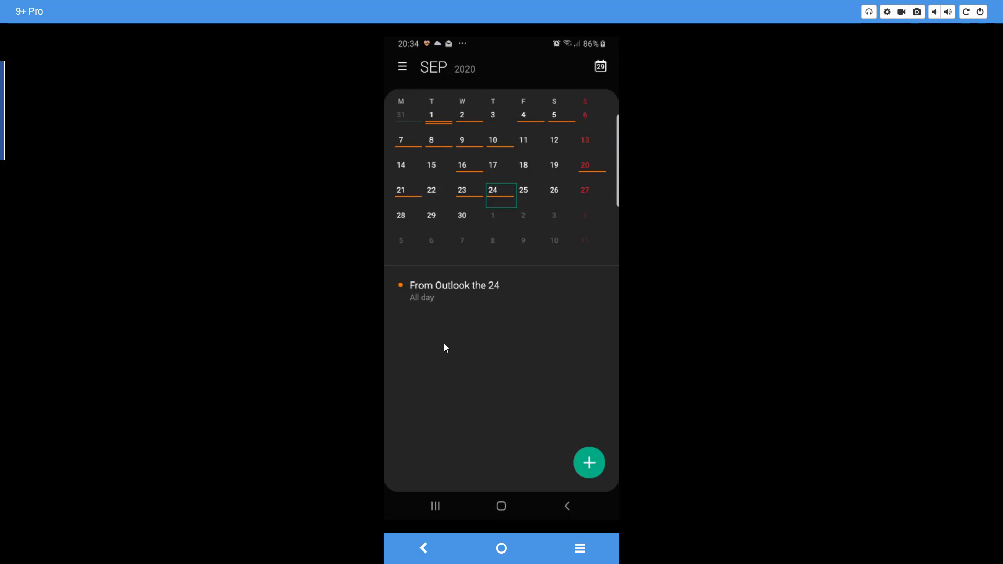
Check the DAVx5 account's settings, including the 240-minute sync interval, then return to the accounts list.
click(501, 549)
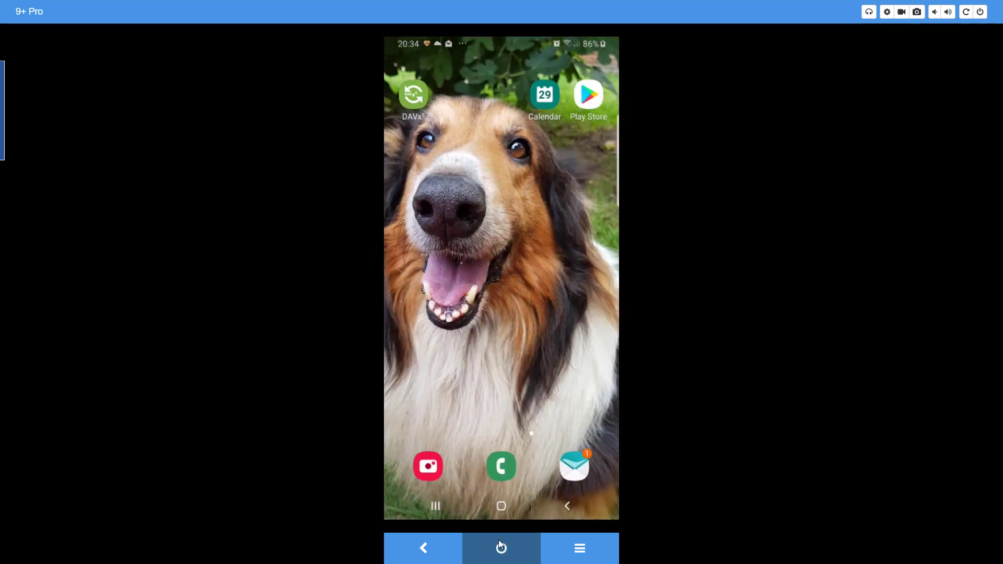
click(414, 93)
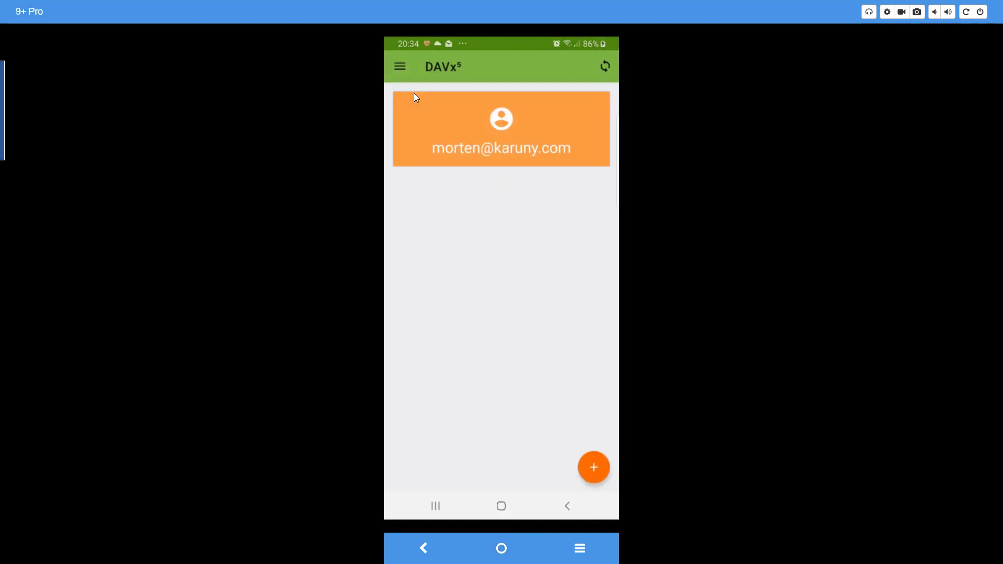
click(461, 123)
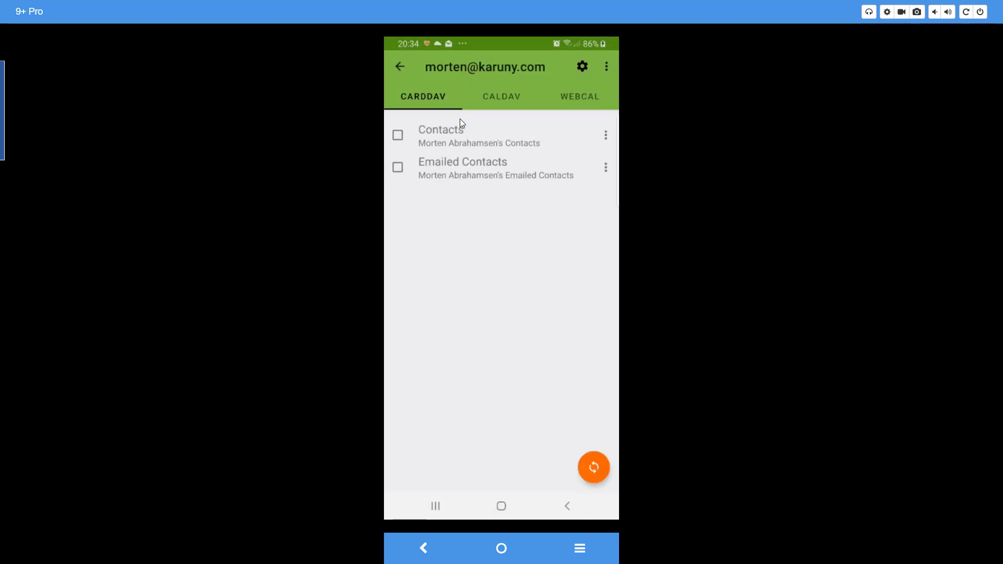
click(584, 64)
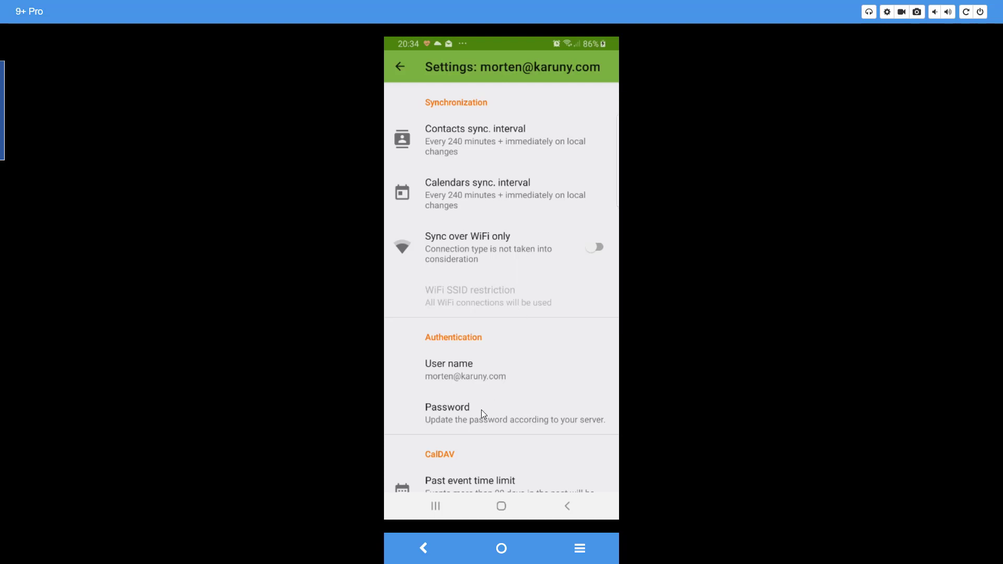
scroll(481, 410, up, 1)
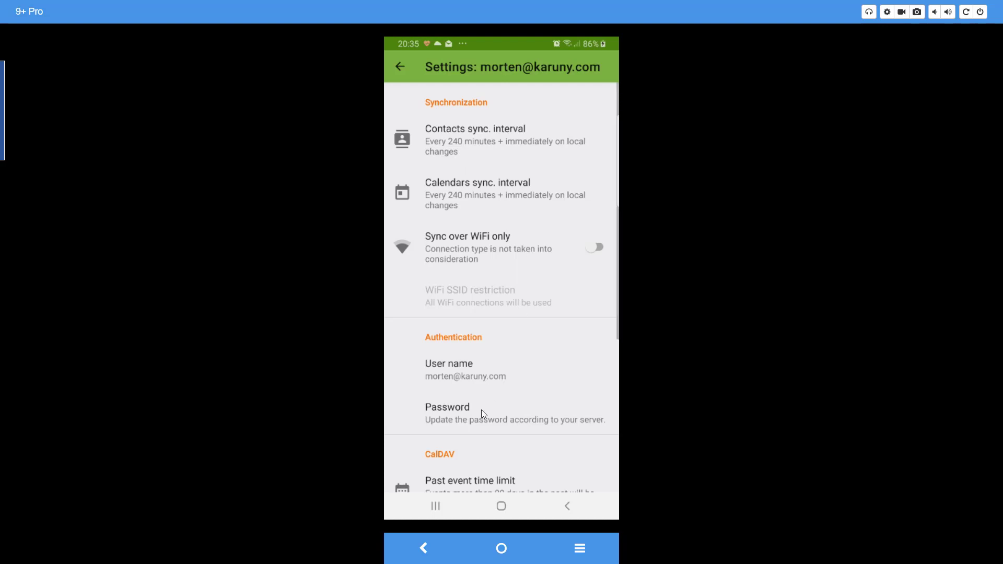
click(399, 65)
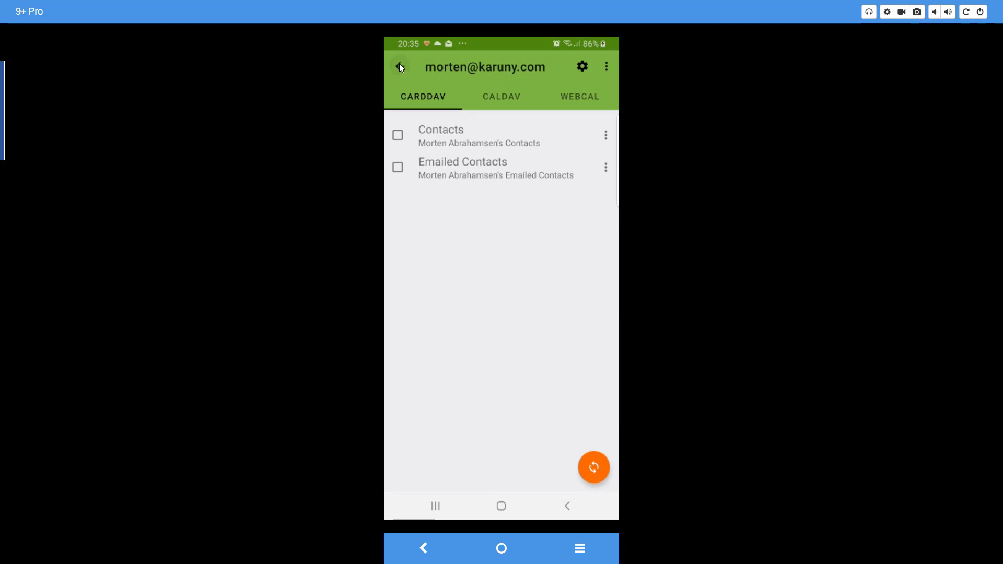
click(400, 67)
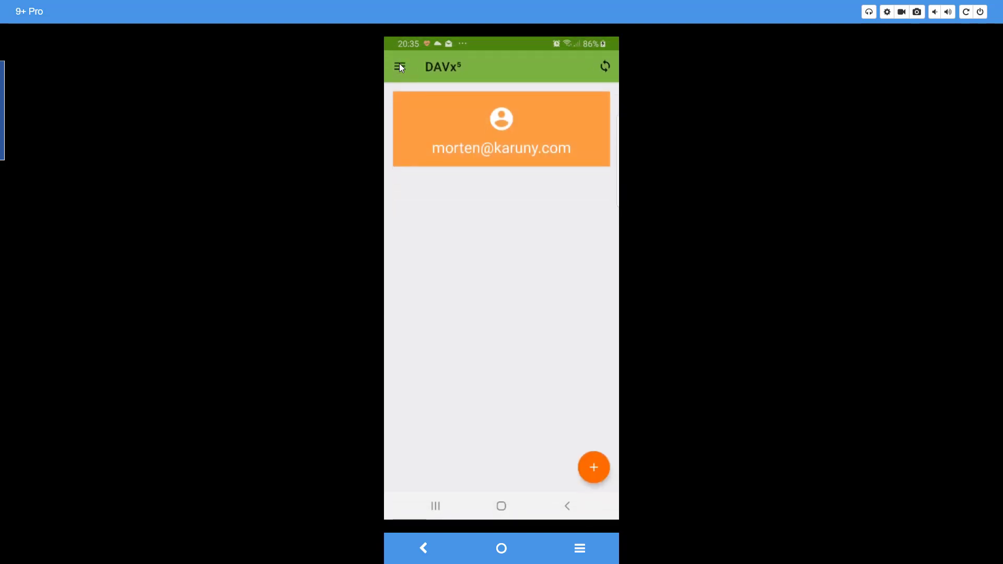